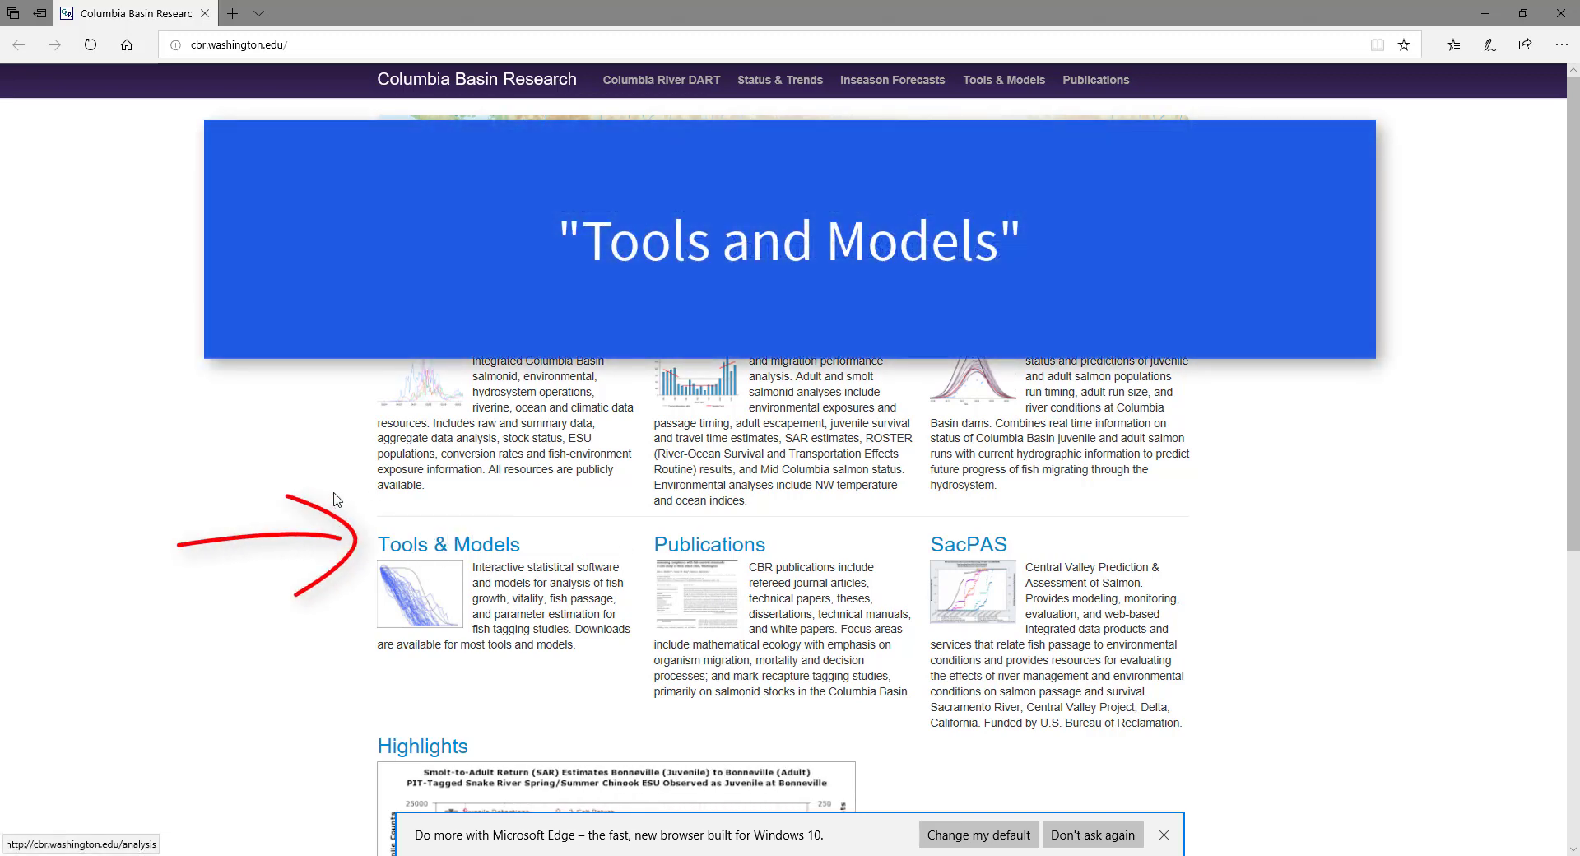
Open the USER 4.7.0 release page by way of the Tools & Models listing and its Parameter Estimation program USER
{"action": "left_click", "coordinate": [450, 549]}
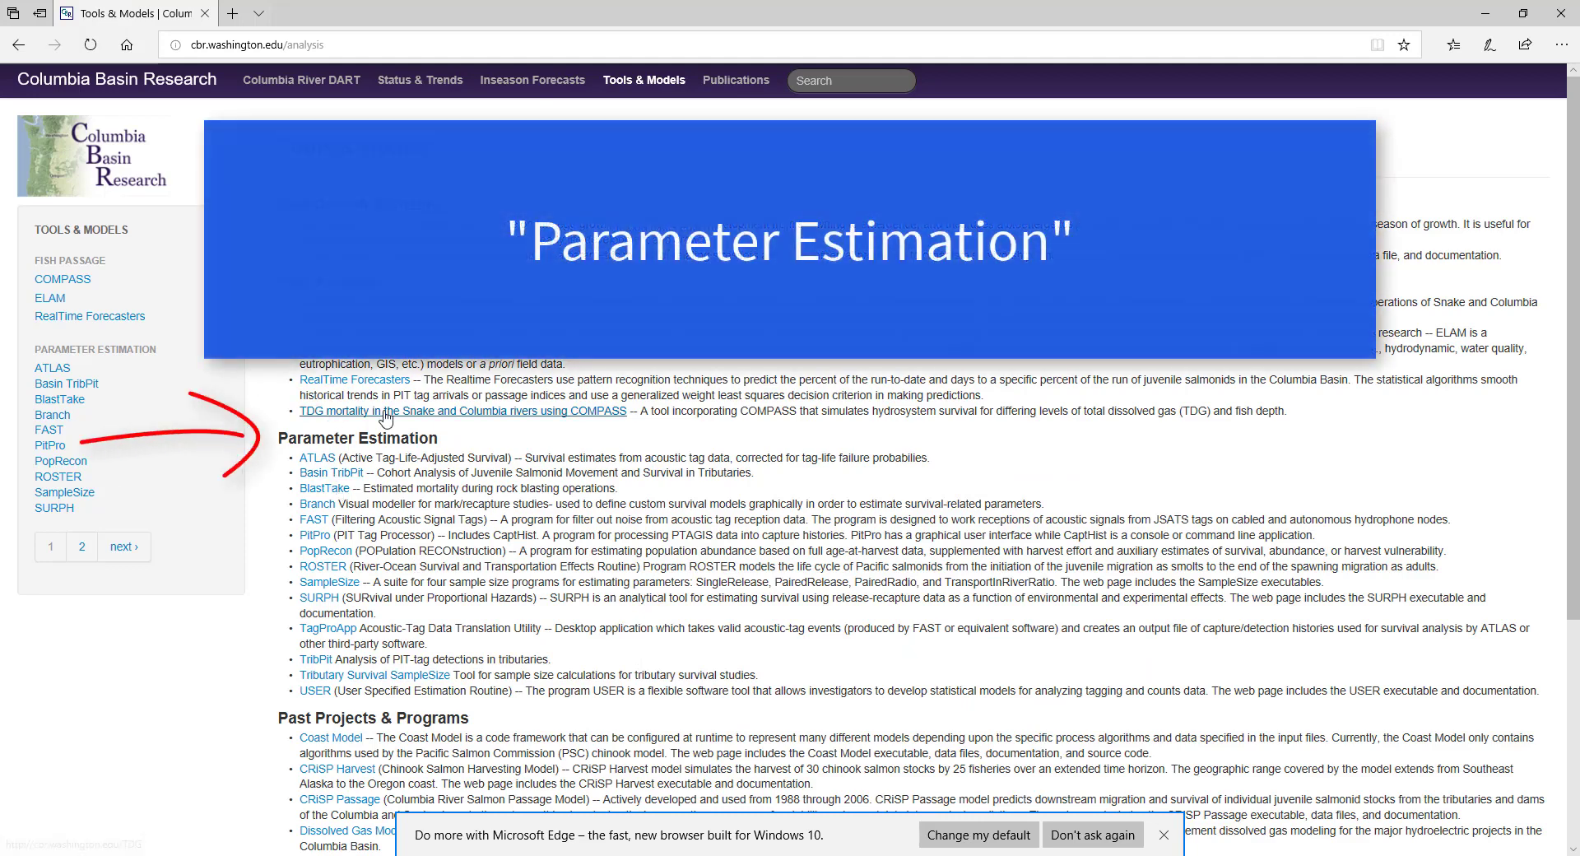
{"action": "left_click", "coordinate": [315, 691]}
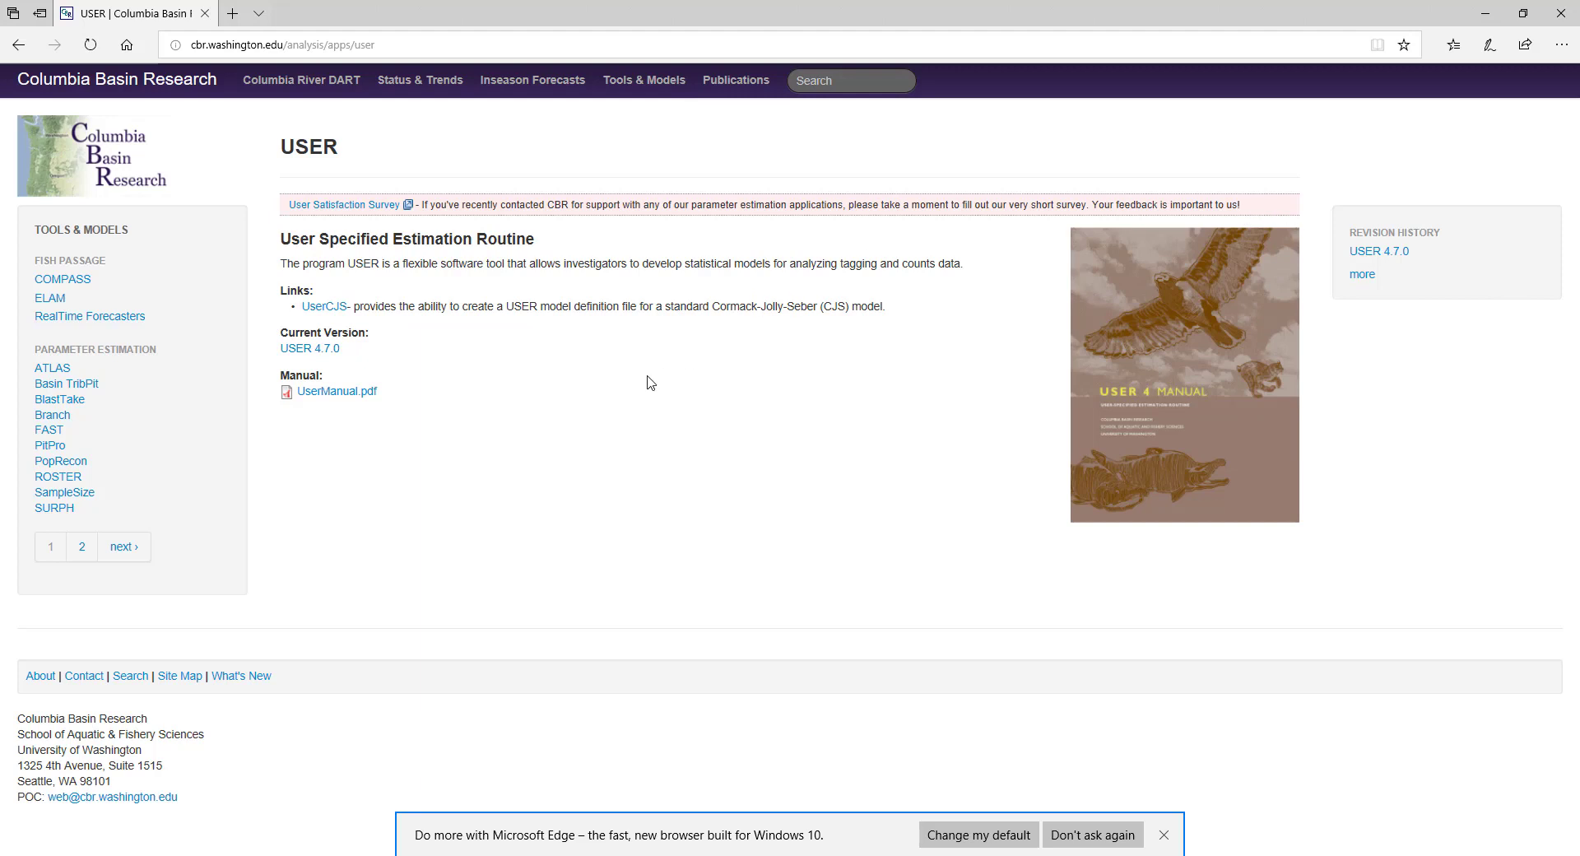
{"action": "left_click", "coordinate": [308, 349]}
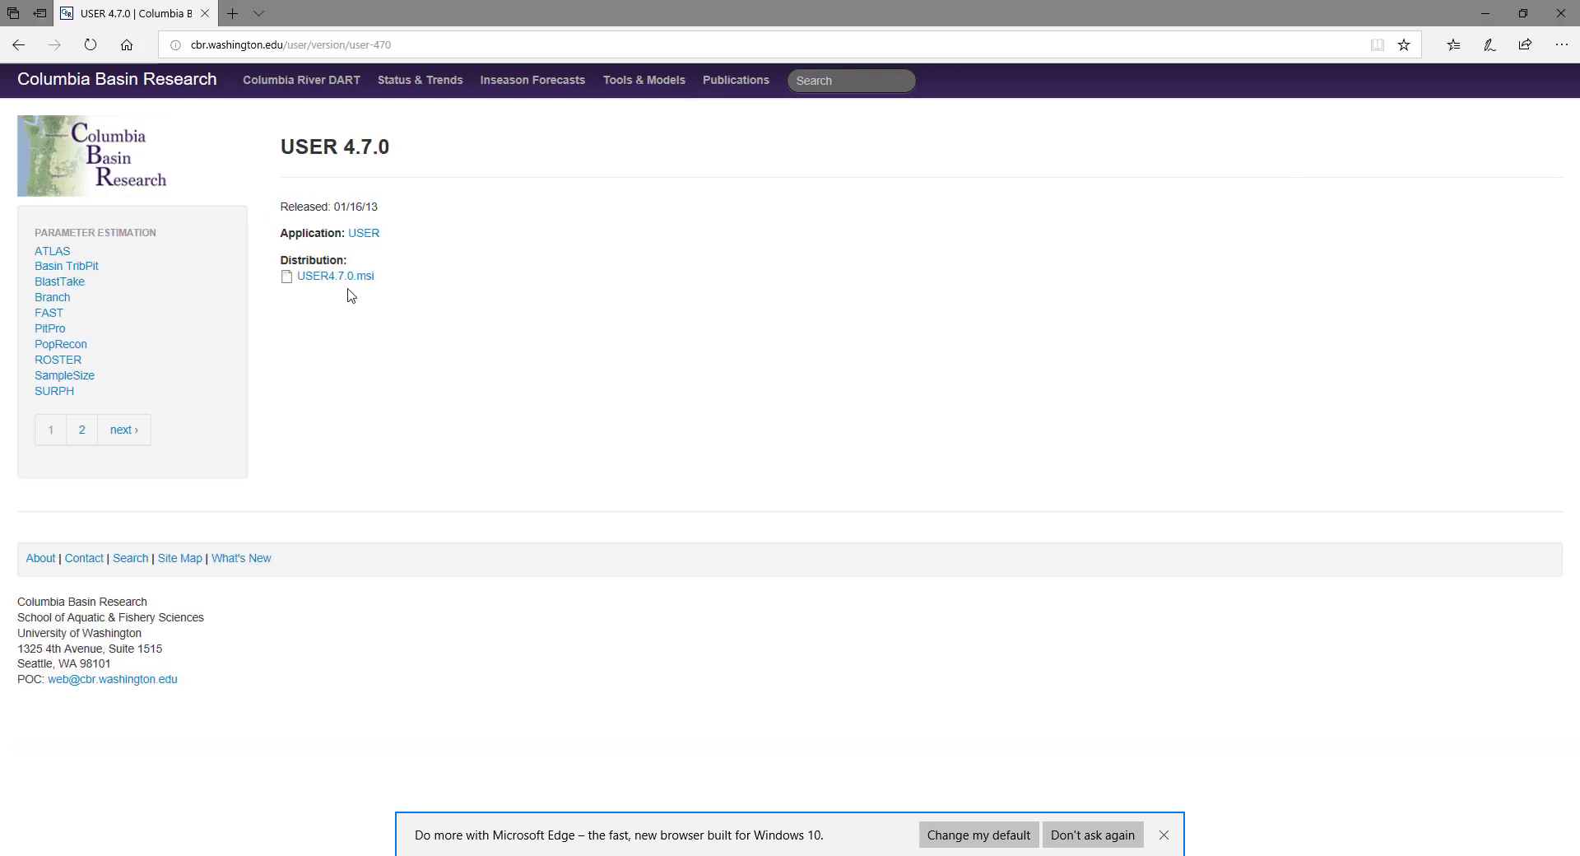
Download the USER4.7.0.msi installer and save it to the computer
{"action": "left_click", "coordinate": [367, 284]}
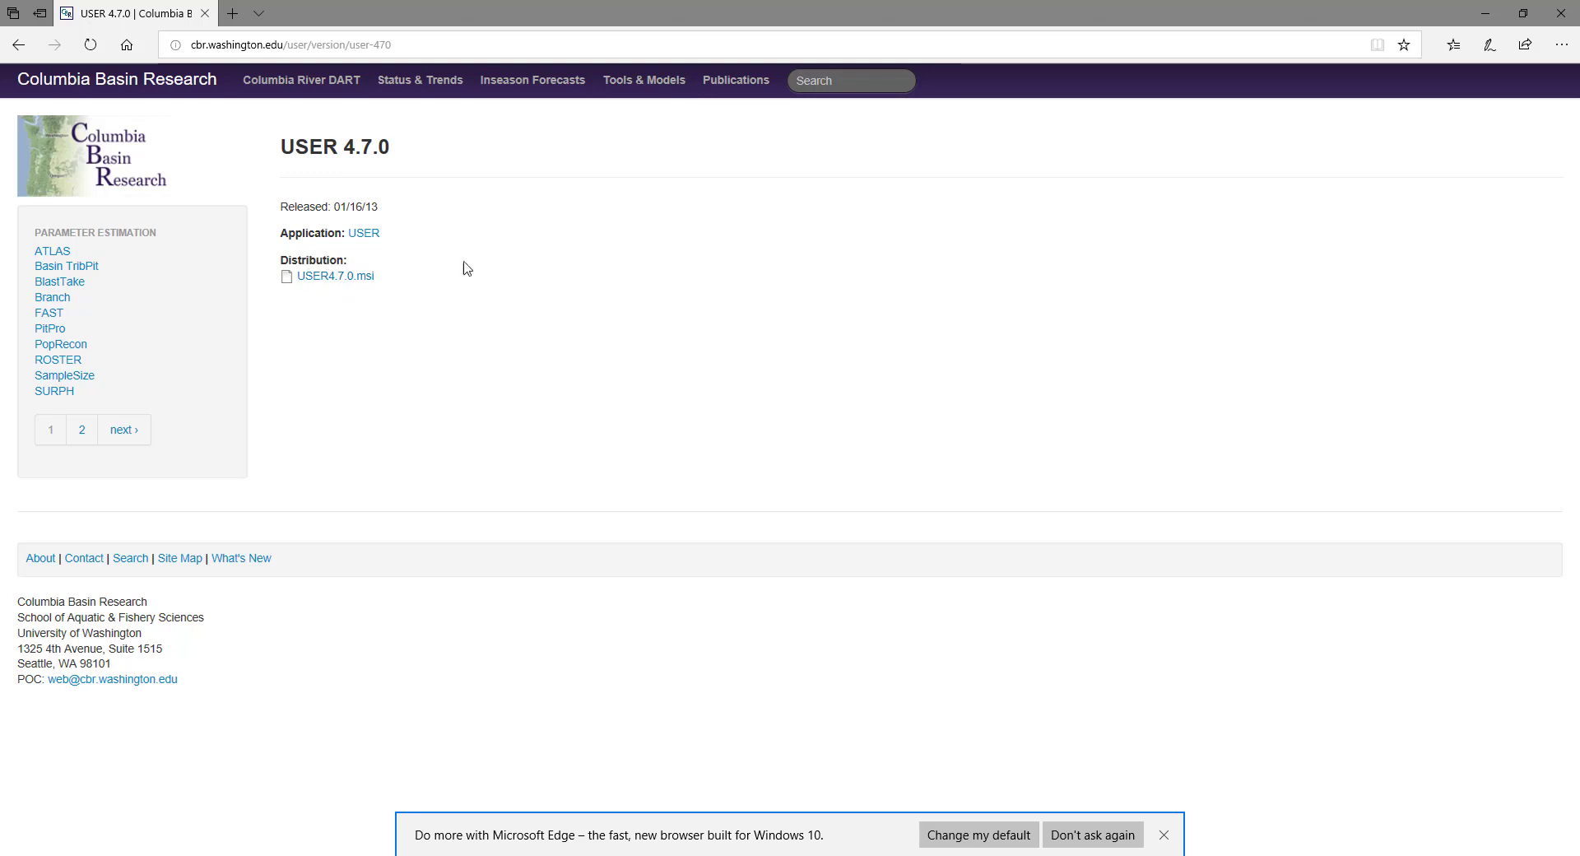
{"action": "left_click", "coordinate": [348, 284]}
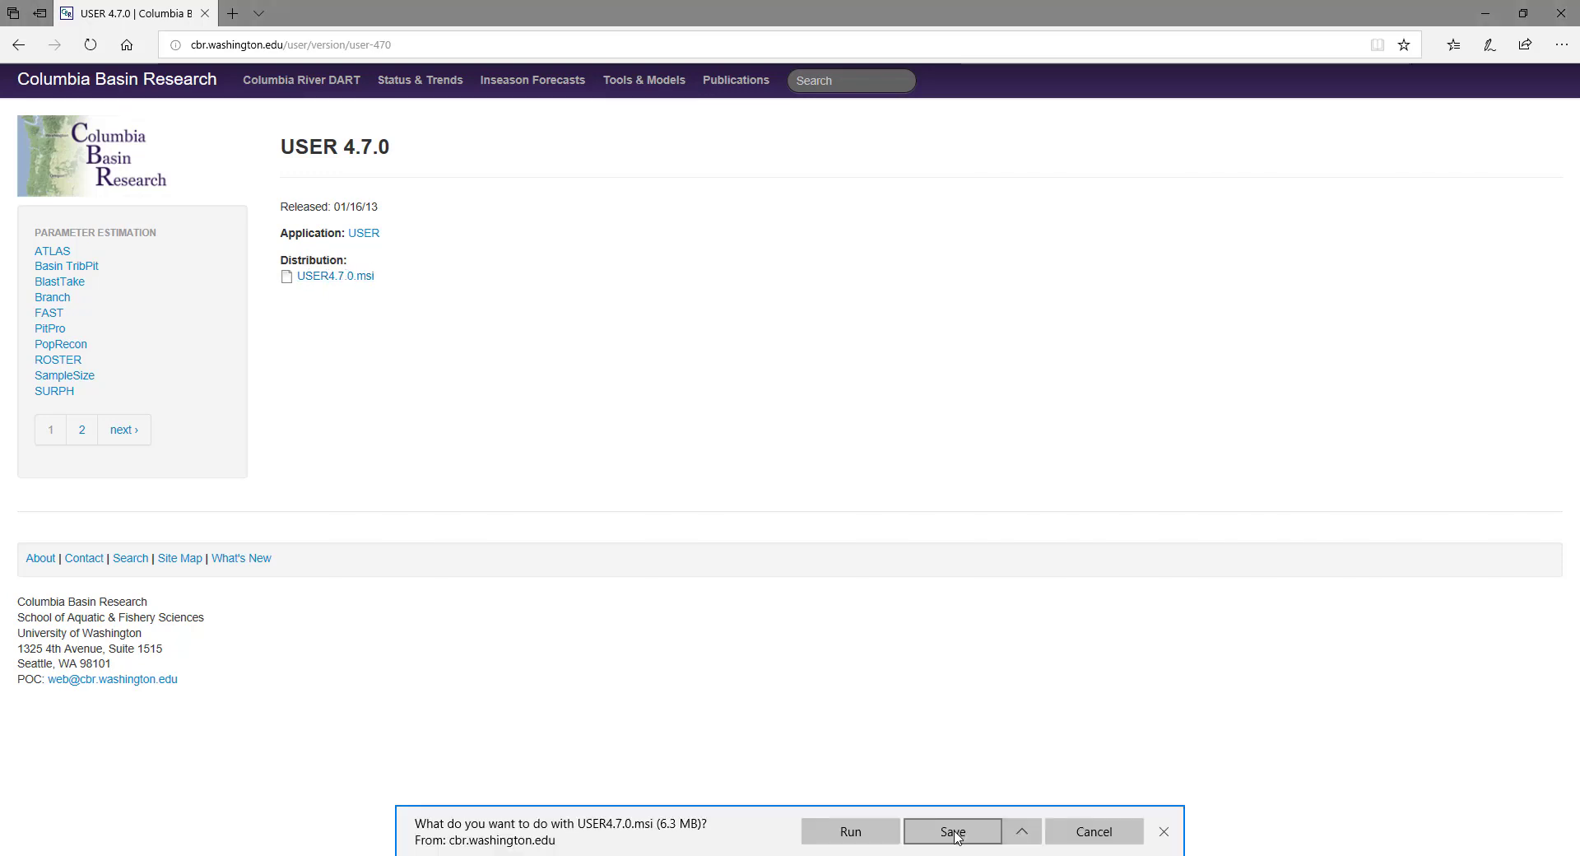
{"action": "left_click", "coordinate": [952, 832]}
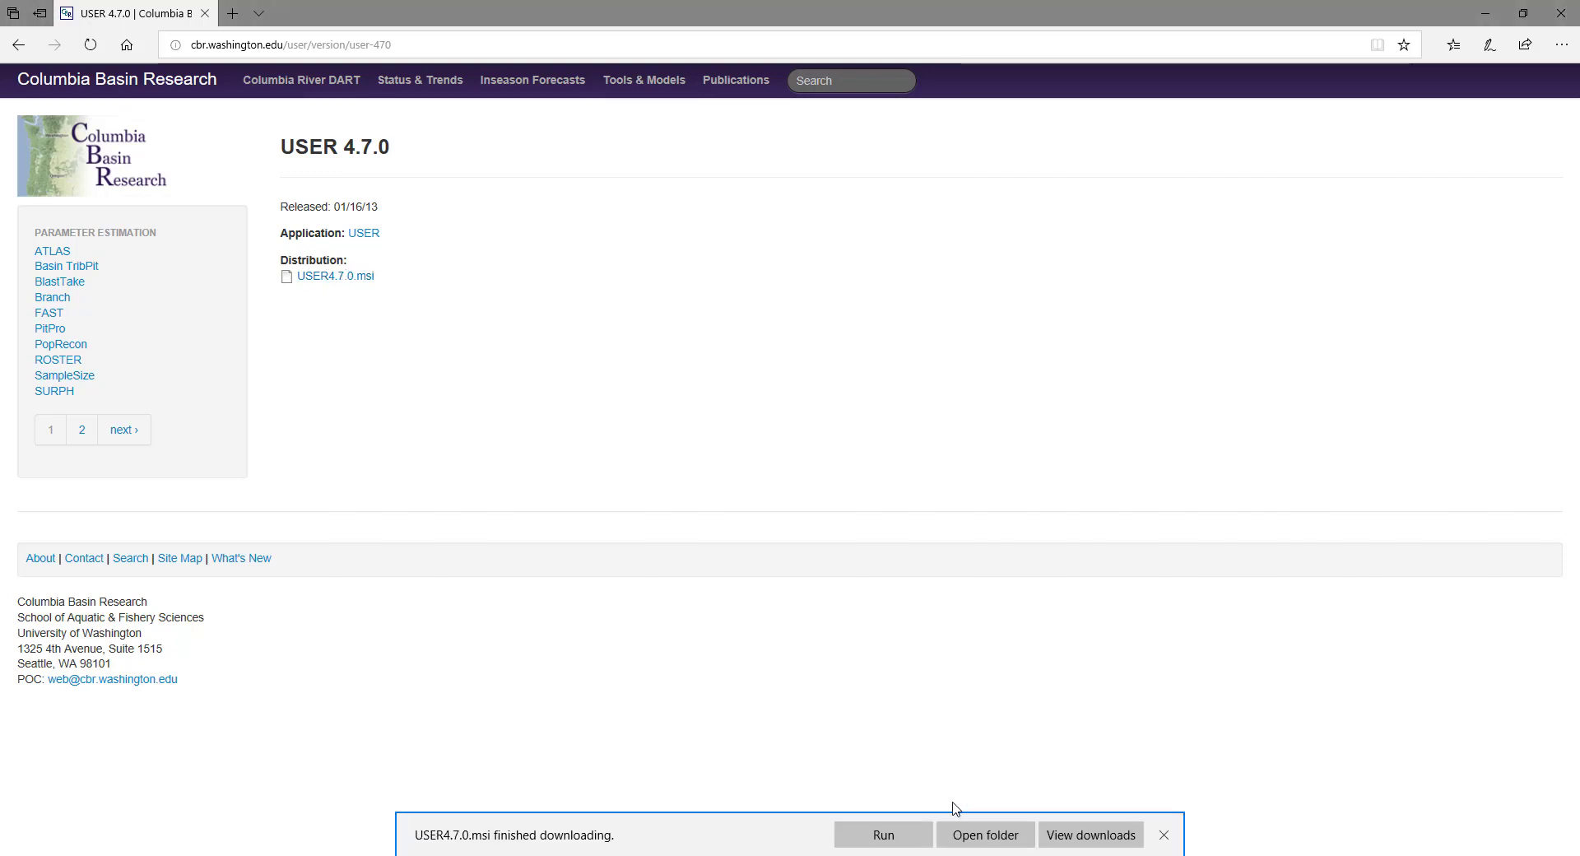
Run USER4.7.0.msi from its download folder and install USER in C:\Program Files (x86)\CBR\USER\
{"action": "left_click", "coordinate": [956, 832]}
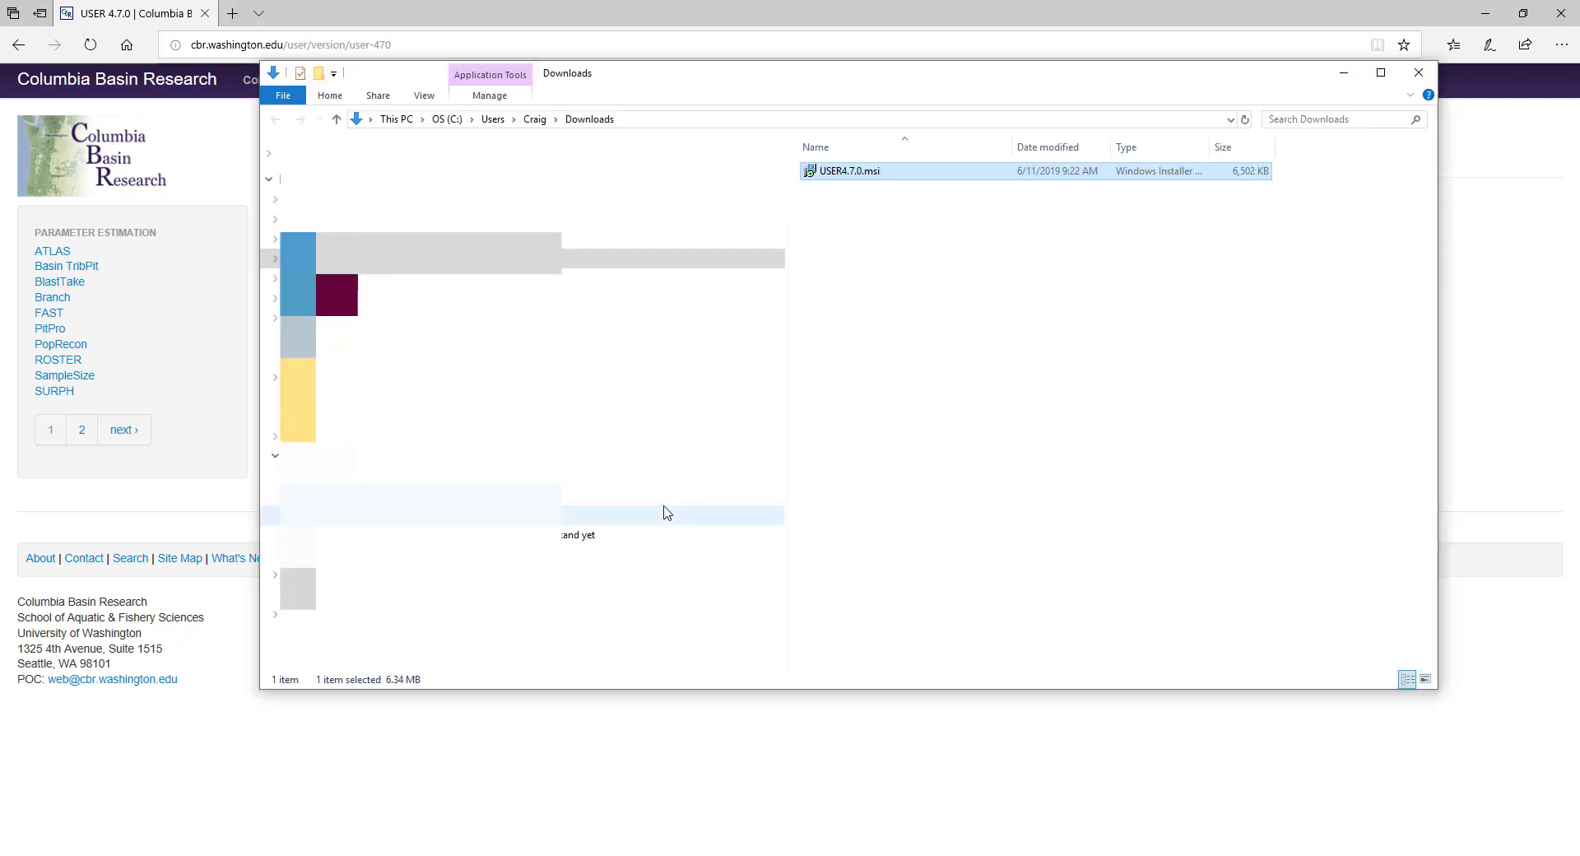
{"action": "double_click", "coordinate": [877, 173]}
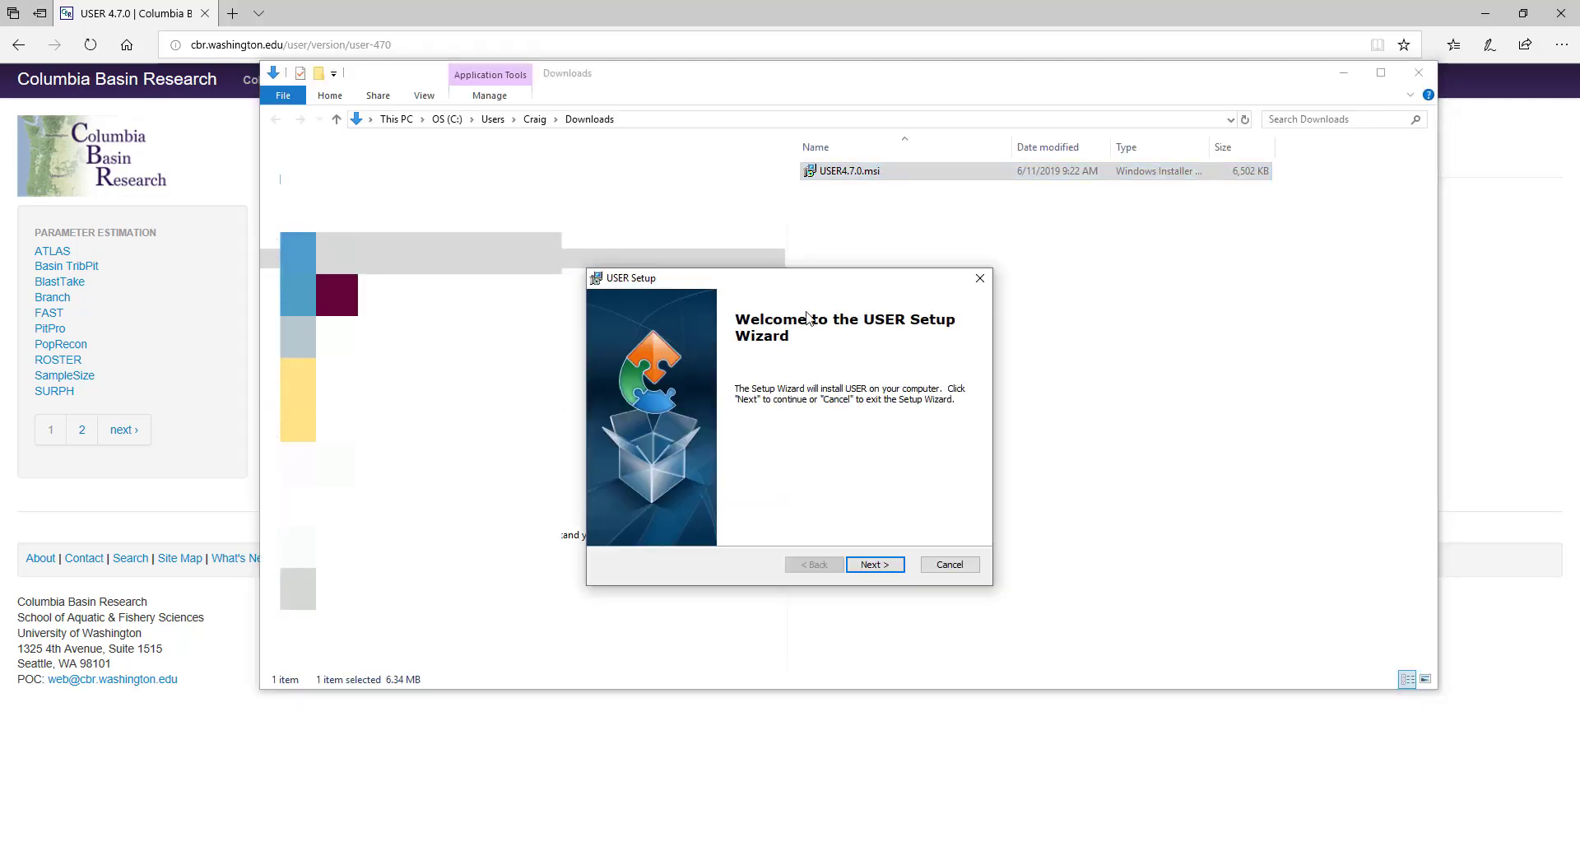
{"action": "left_click", "coordinate": [881, 568]}
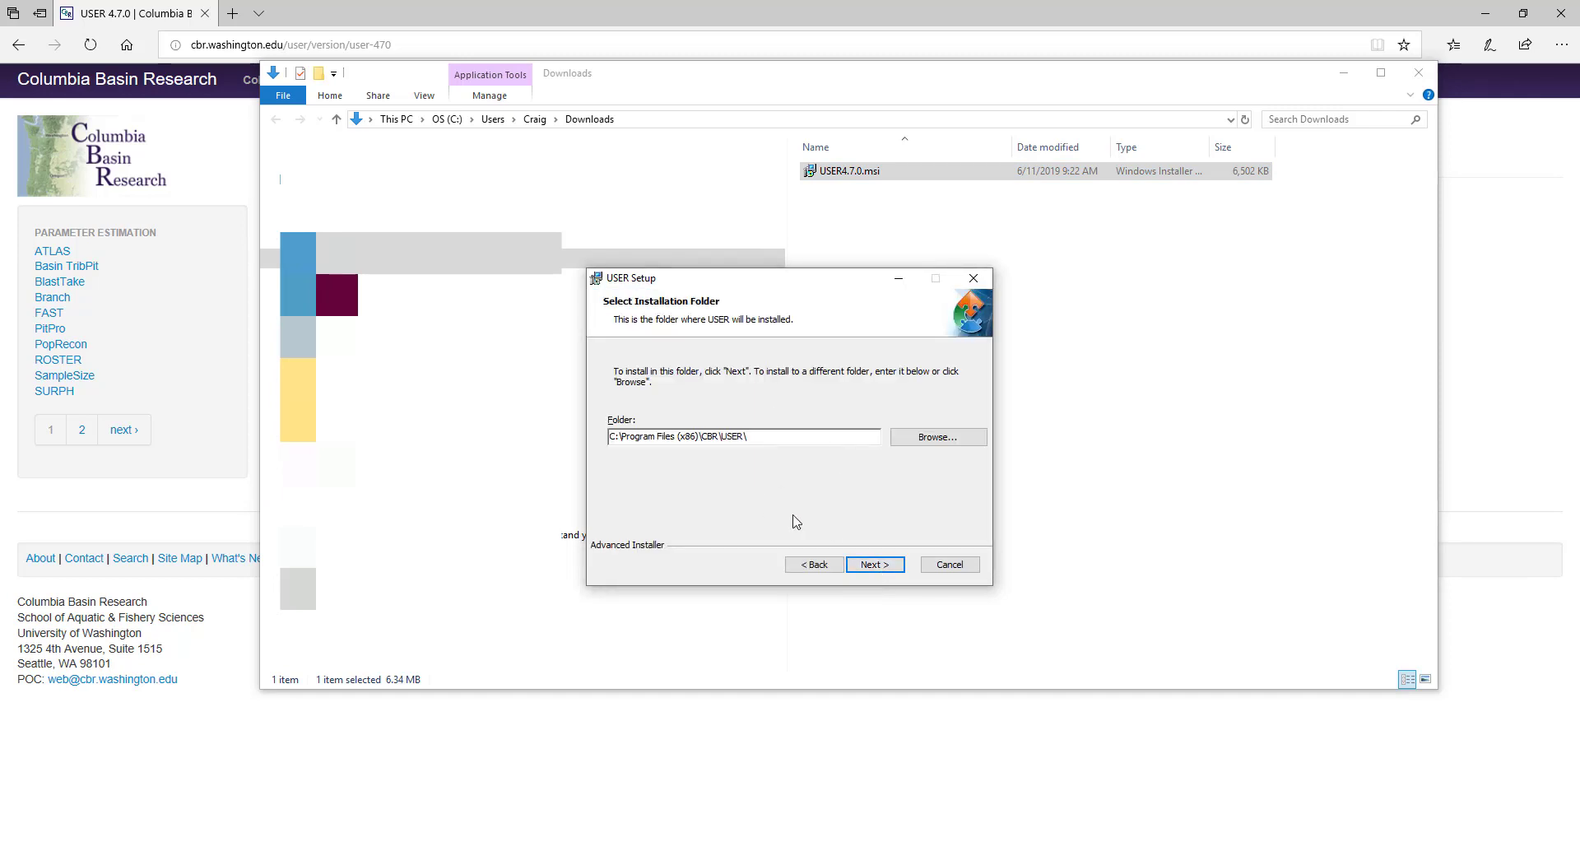
{"action": "left_click", "coordinate": [881, 566]}
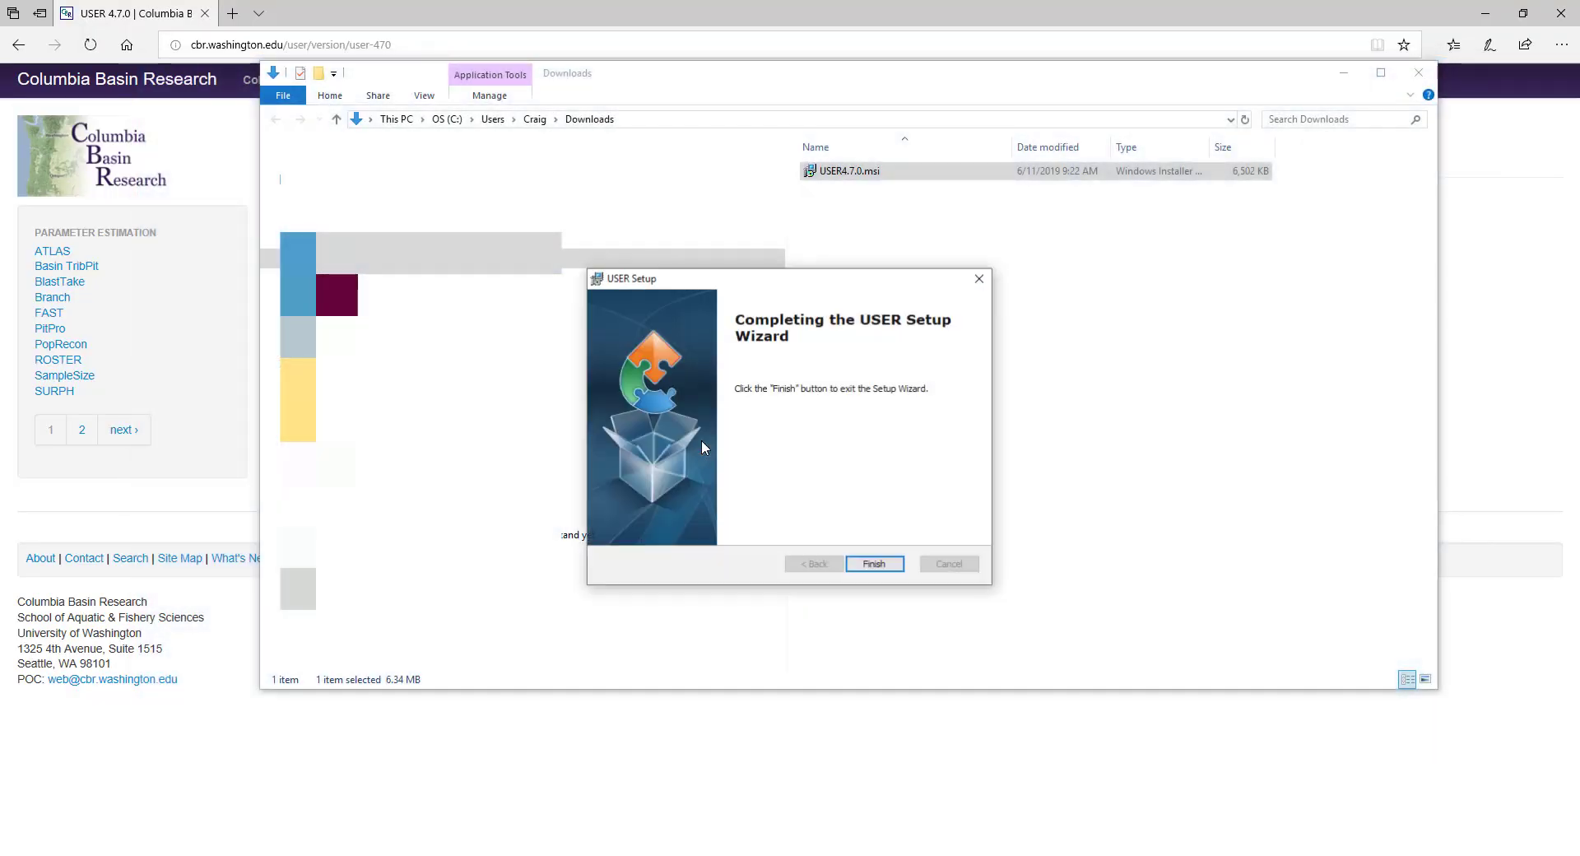
{"action": "left_click", "coordinate": [871, 565]}
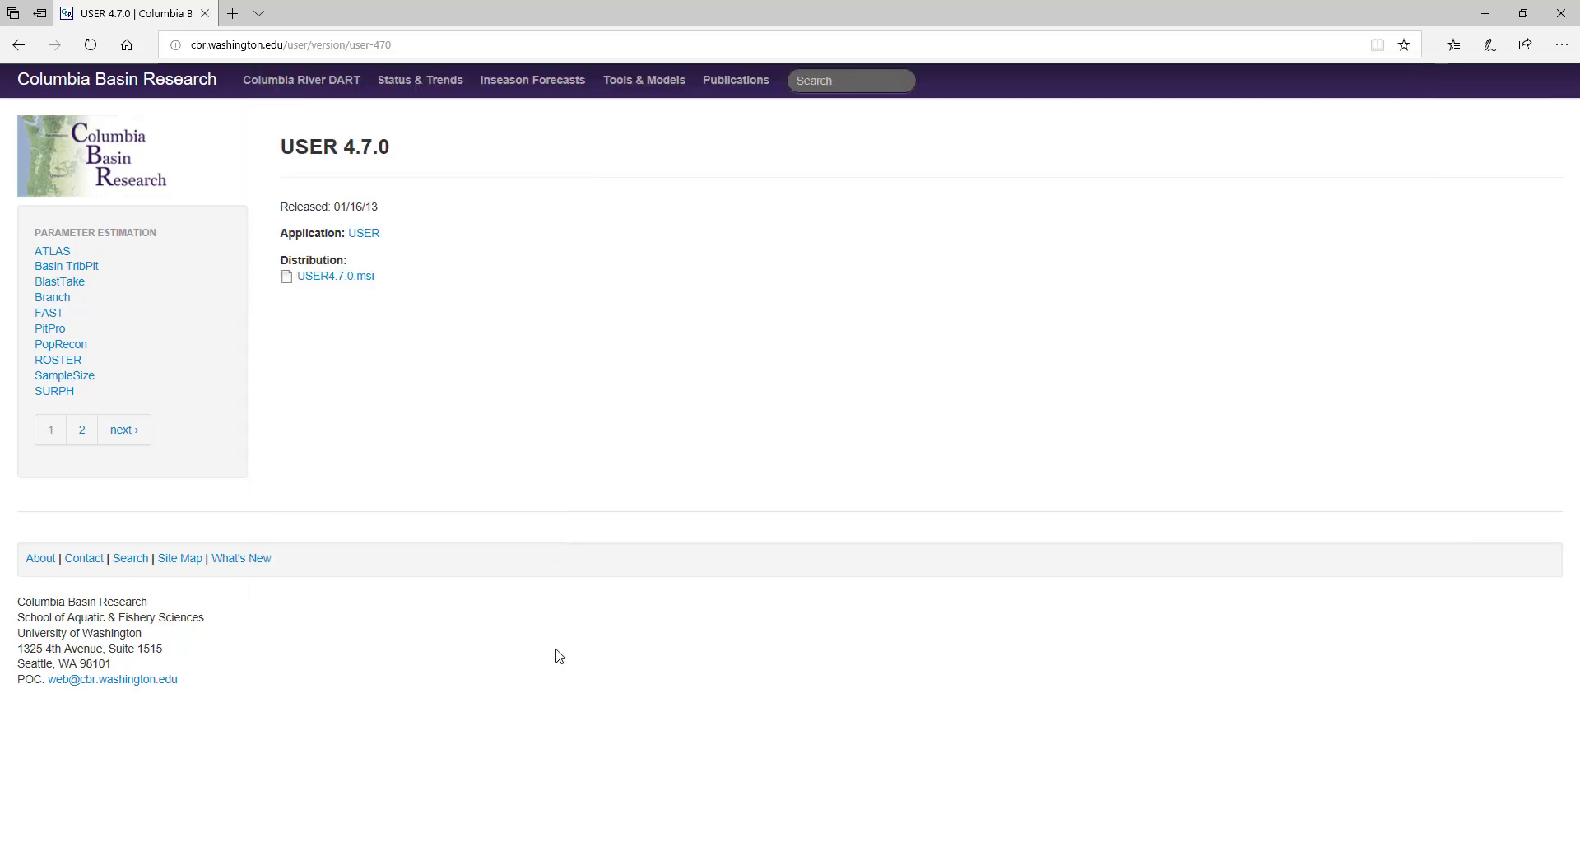
Search Windows for "user", launch the USER desktop app and look over its file commands
{"action": "key", "text": "super+s"}
{"action": "type", "text": "user"}
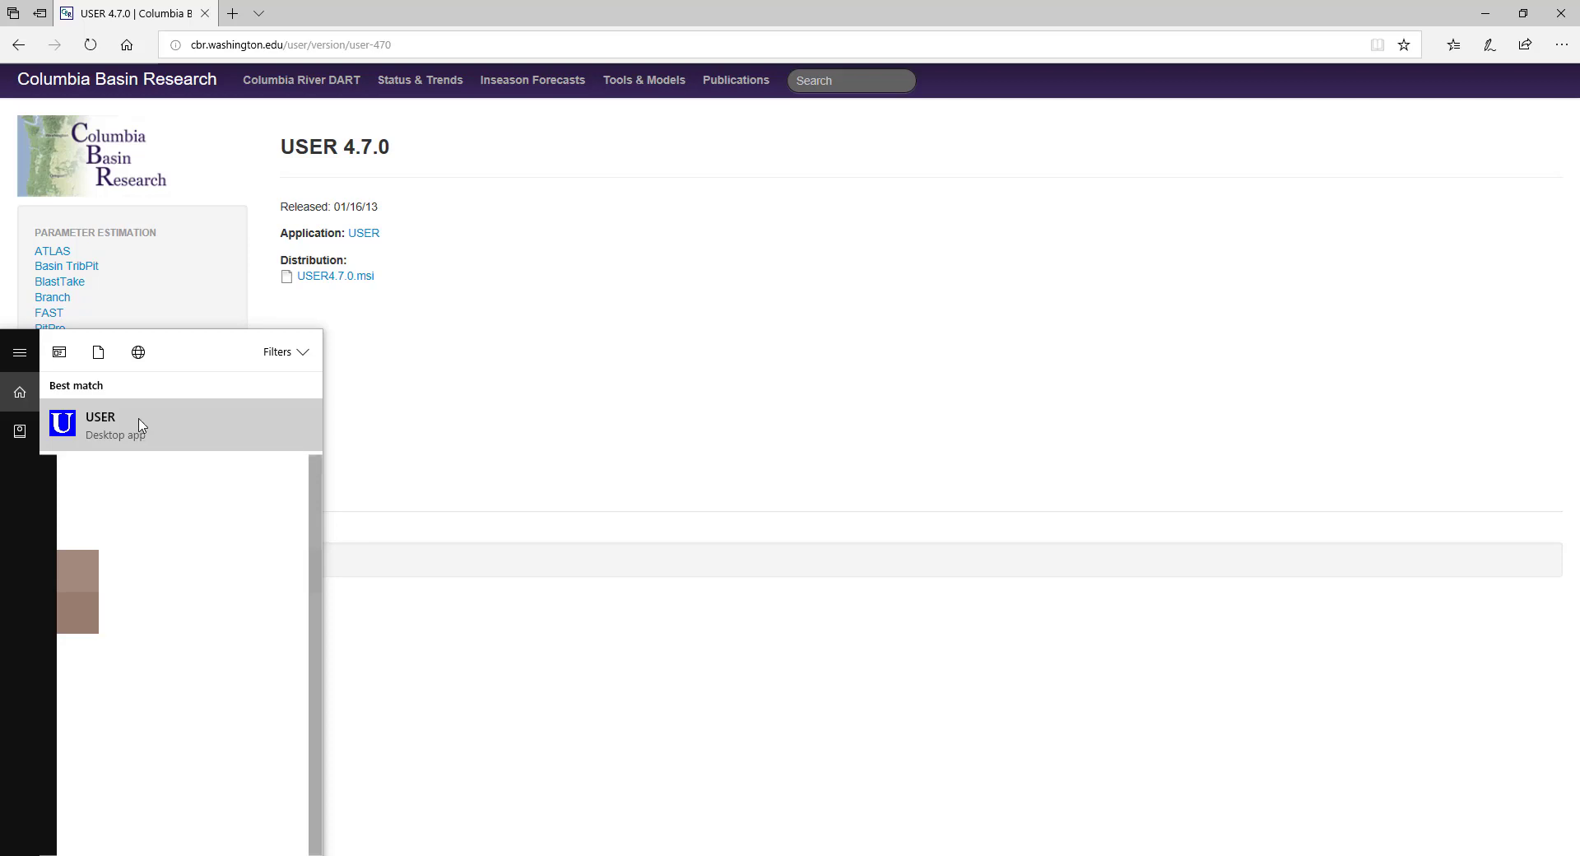
{"action": "left_click", "coordinate": [140, 425]}
{"action": "left_click_drag", "start_coordinate": [465, 182], "coordinate": [687, 182]}
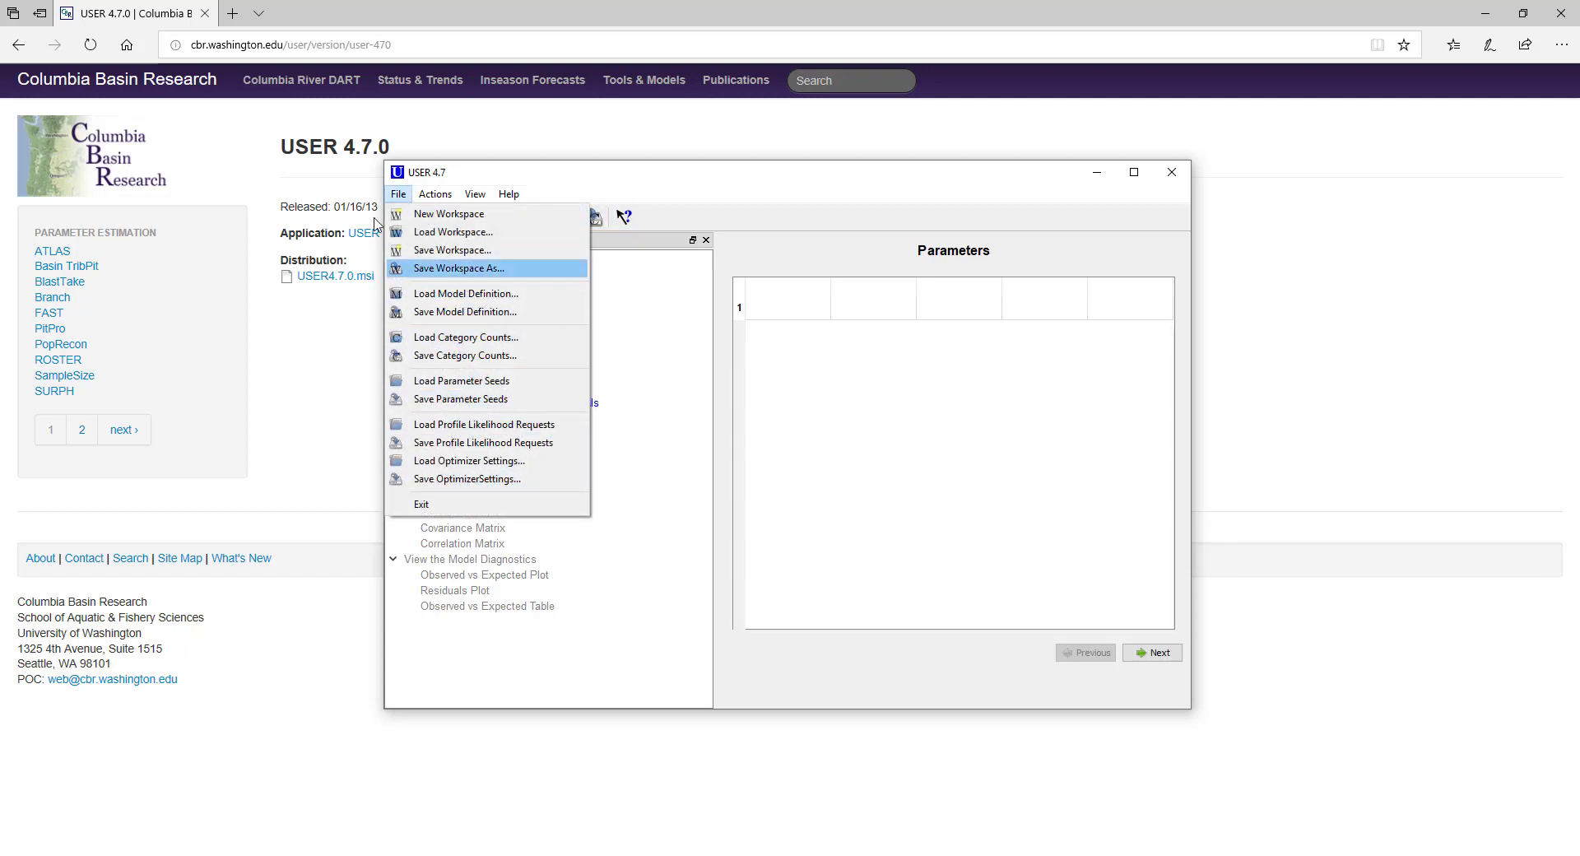
{"action": "key", "text": "Escape"}
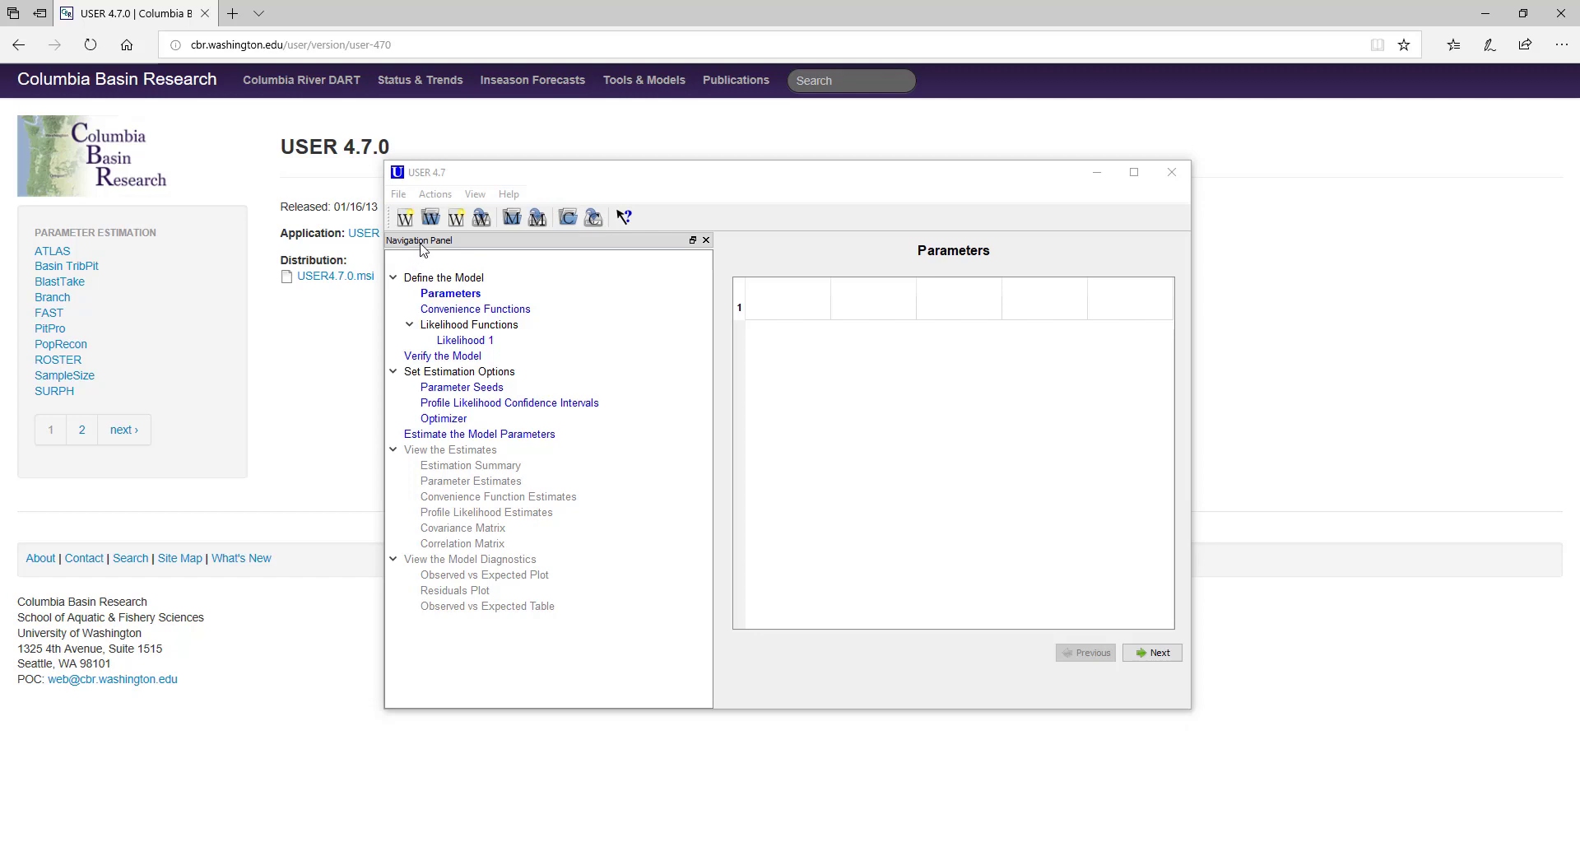
Hide the toolbar and the Navigation Panel in the USER window
{"action": "left_click", "coordinate": [475, 196]}
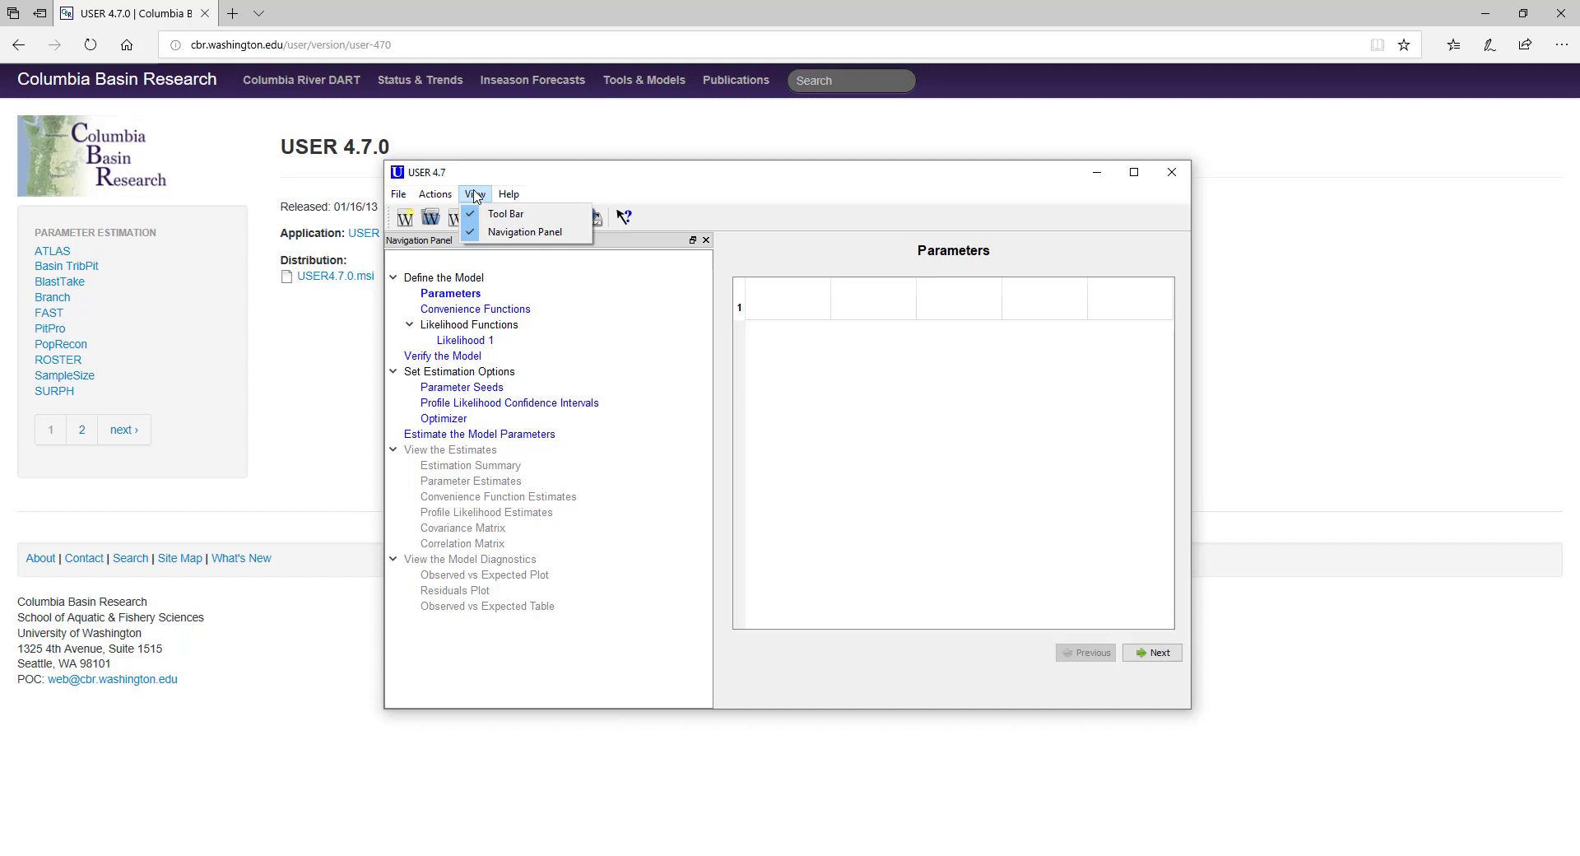
{"action": "left_click", "coordinate": [502, 214]}
{"action": "left_click", "coordinate": [482, 198]}
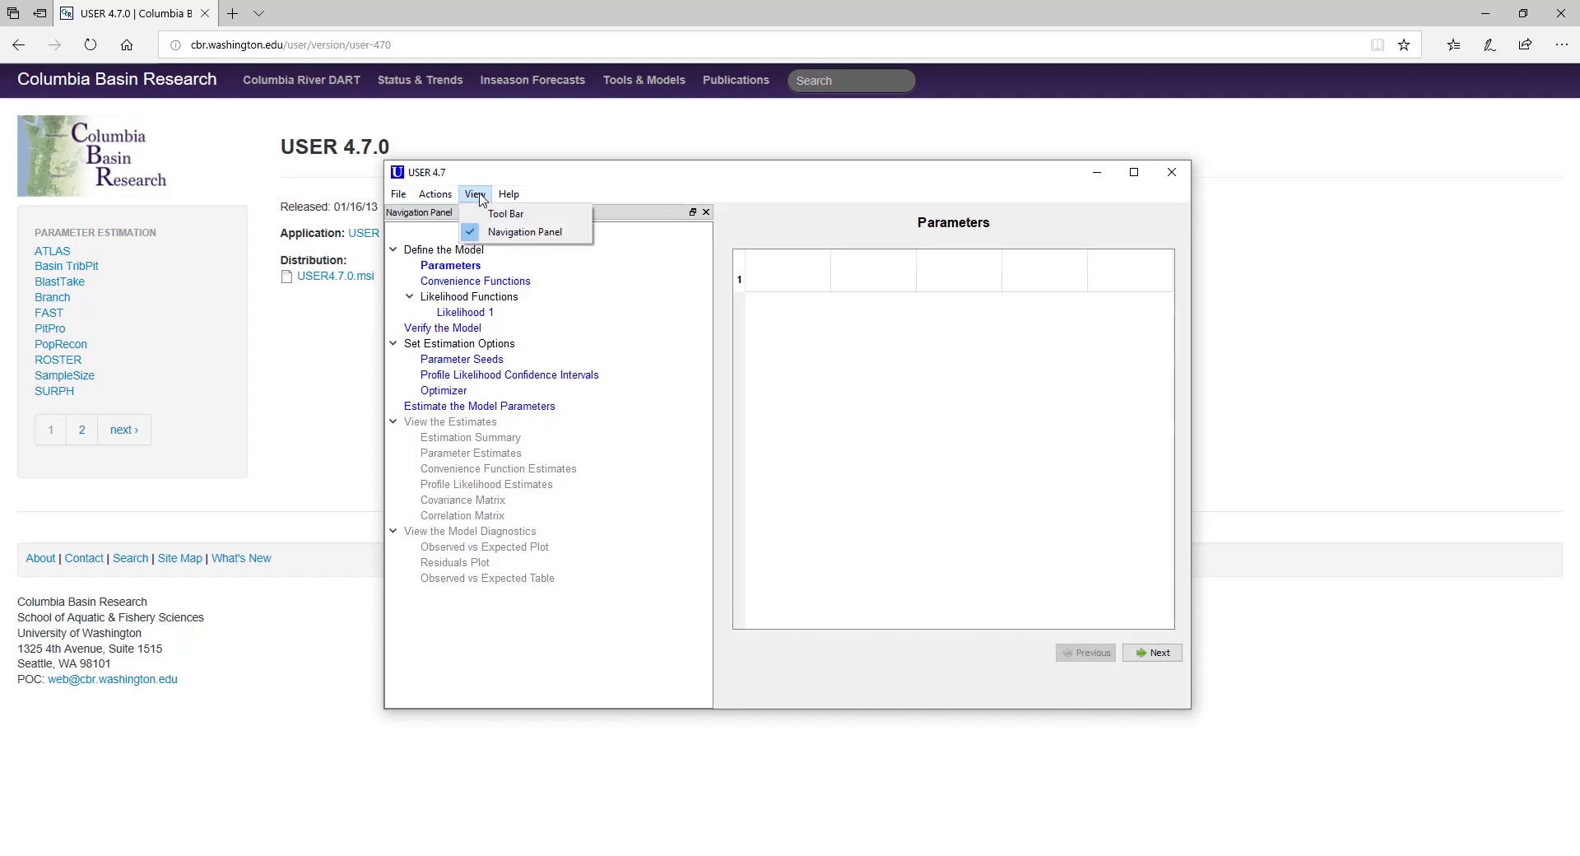
{"action": "left_click", "coordinate": [498, 231]}
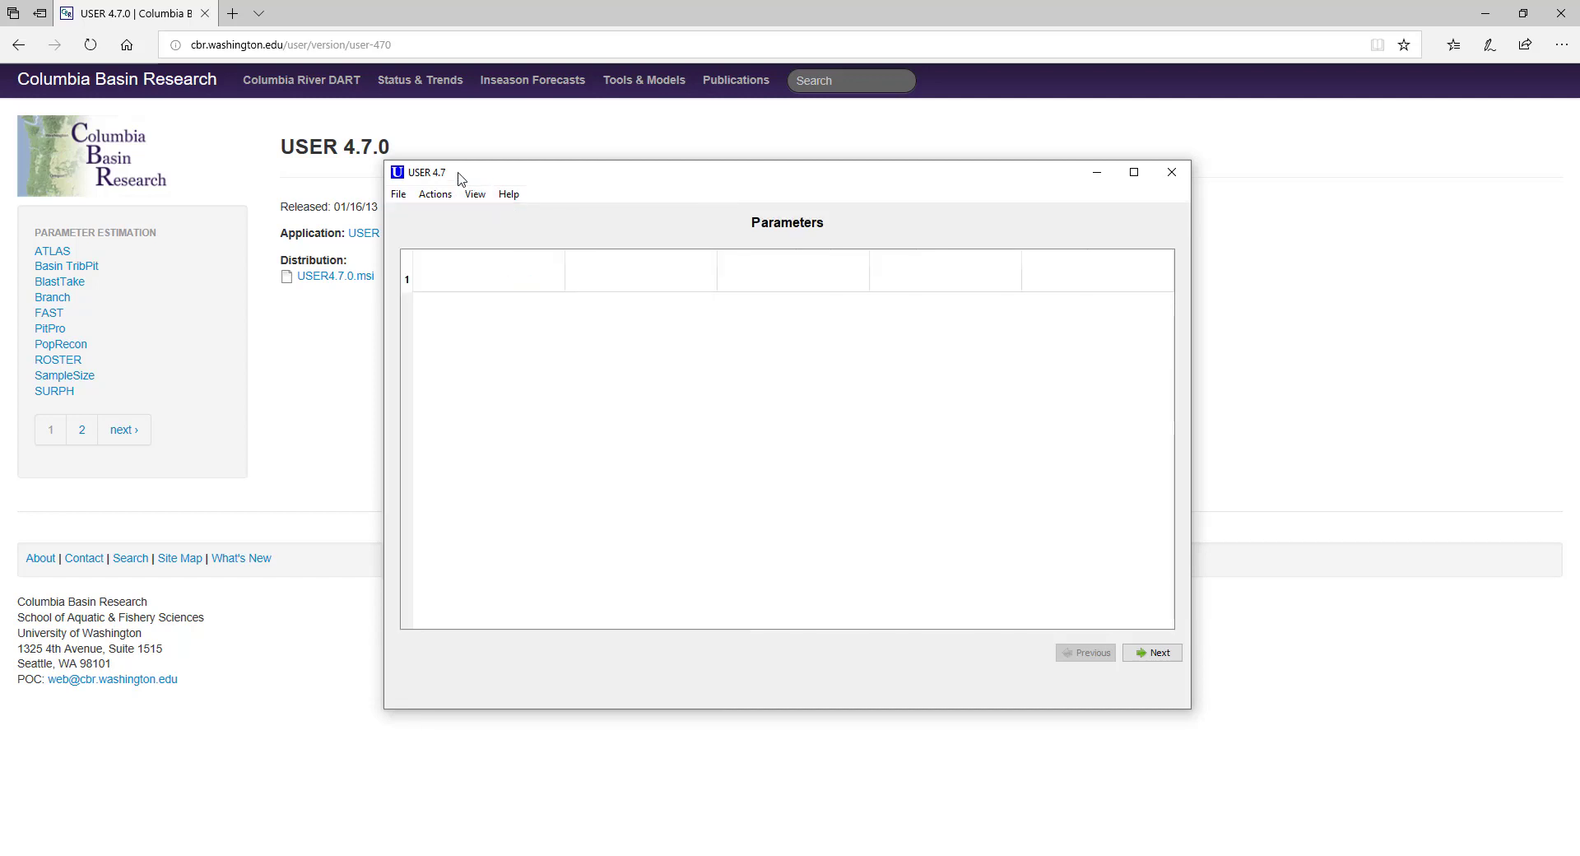
Show the toolbar and the Navigation Panel in the USER window again
{"action": "left_click", "coordinate": [476, 198]}
{"action": "left_click", "coordinate": [487, 213]}
{"action": "left_click", "coordinate": [477, 194]}
{"action": "left_click", "coordinate": [494, 230]}
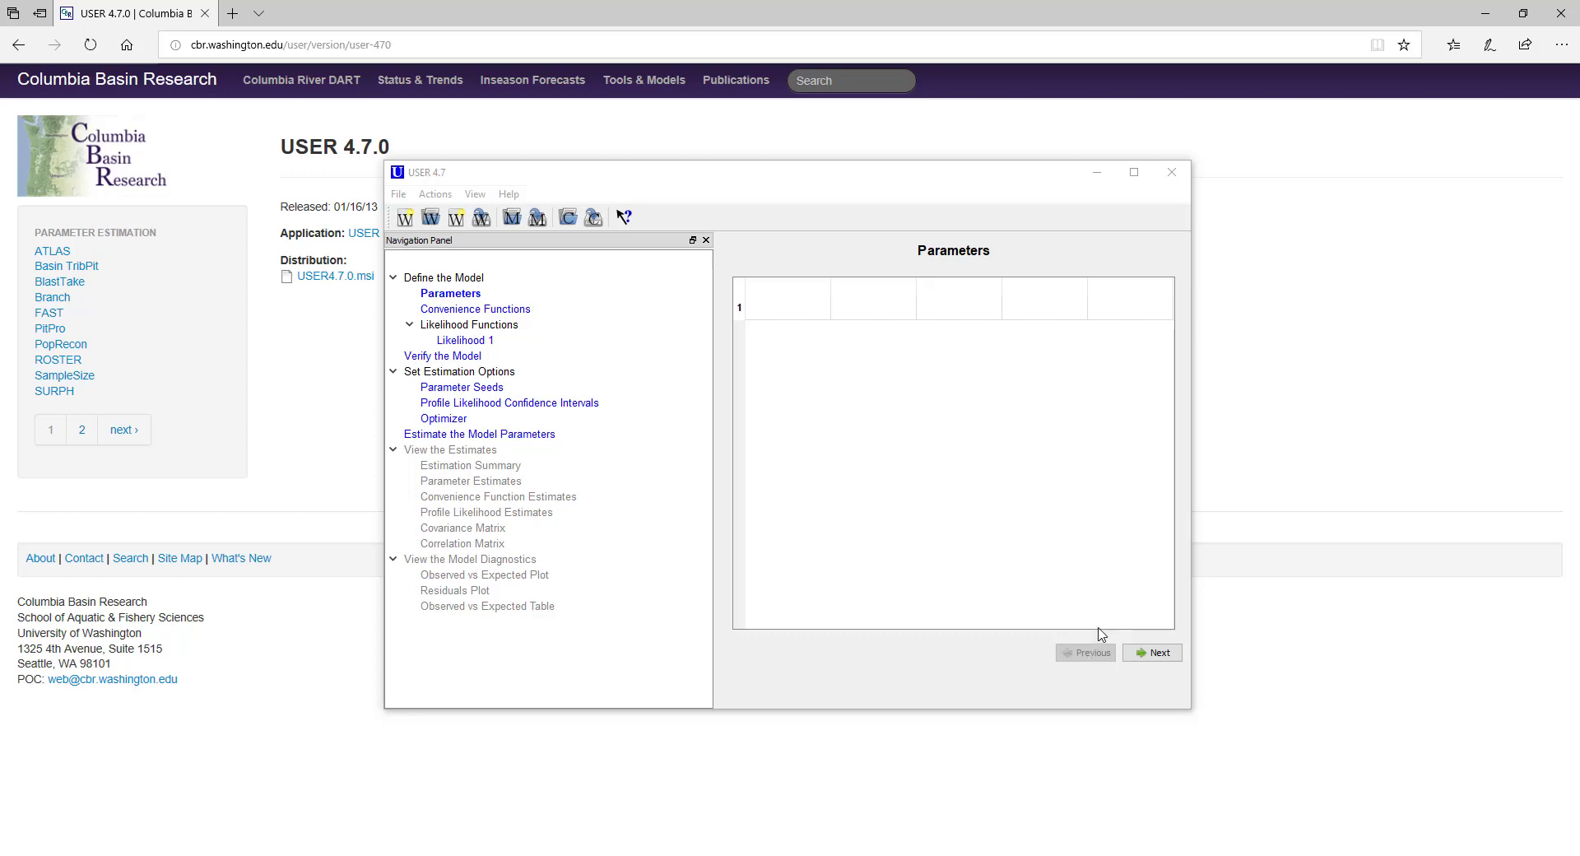
View the Convenience Functions page, return to Parameters and check the command for clearing current estimates
{"action": "left_click", "coordinate": [465, 313]}
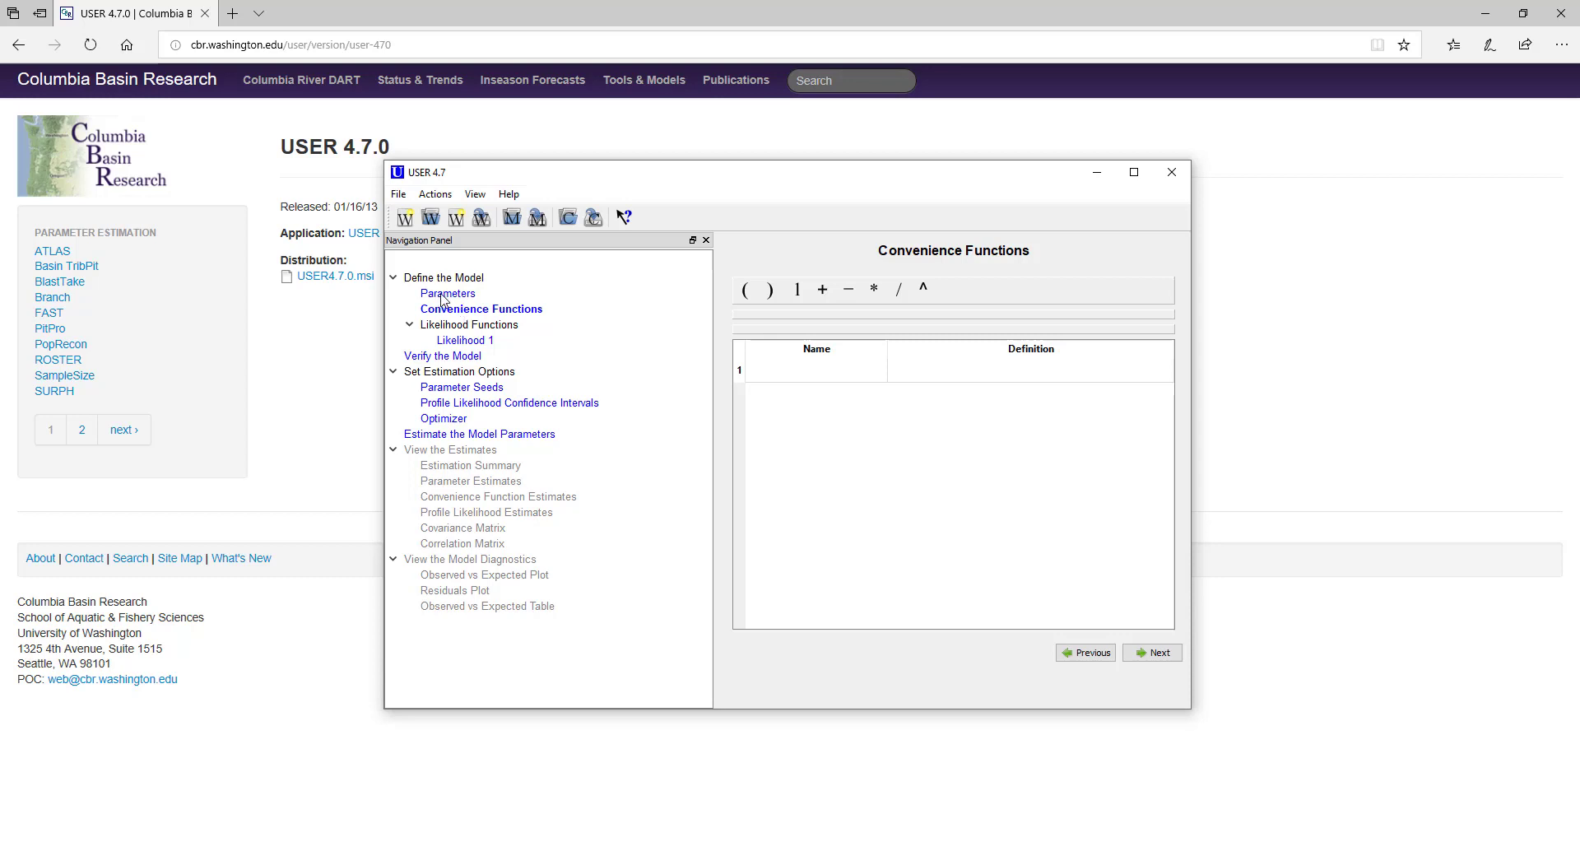
{"action": "left_click", "coordinate": [442, 296]}
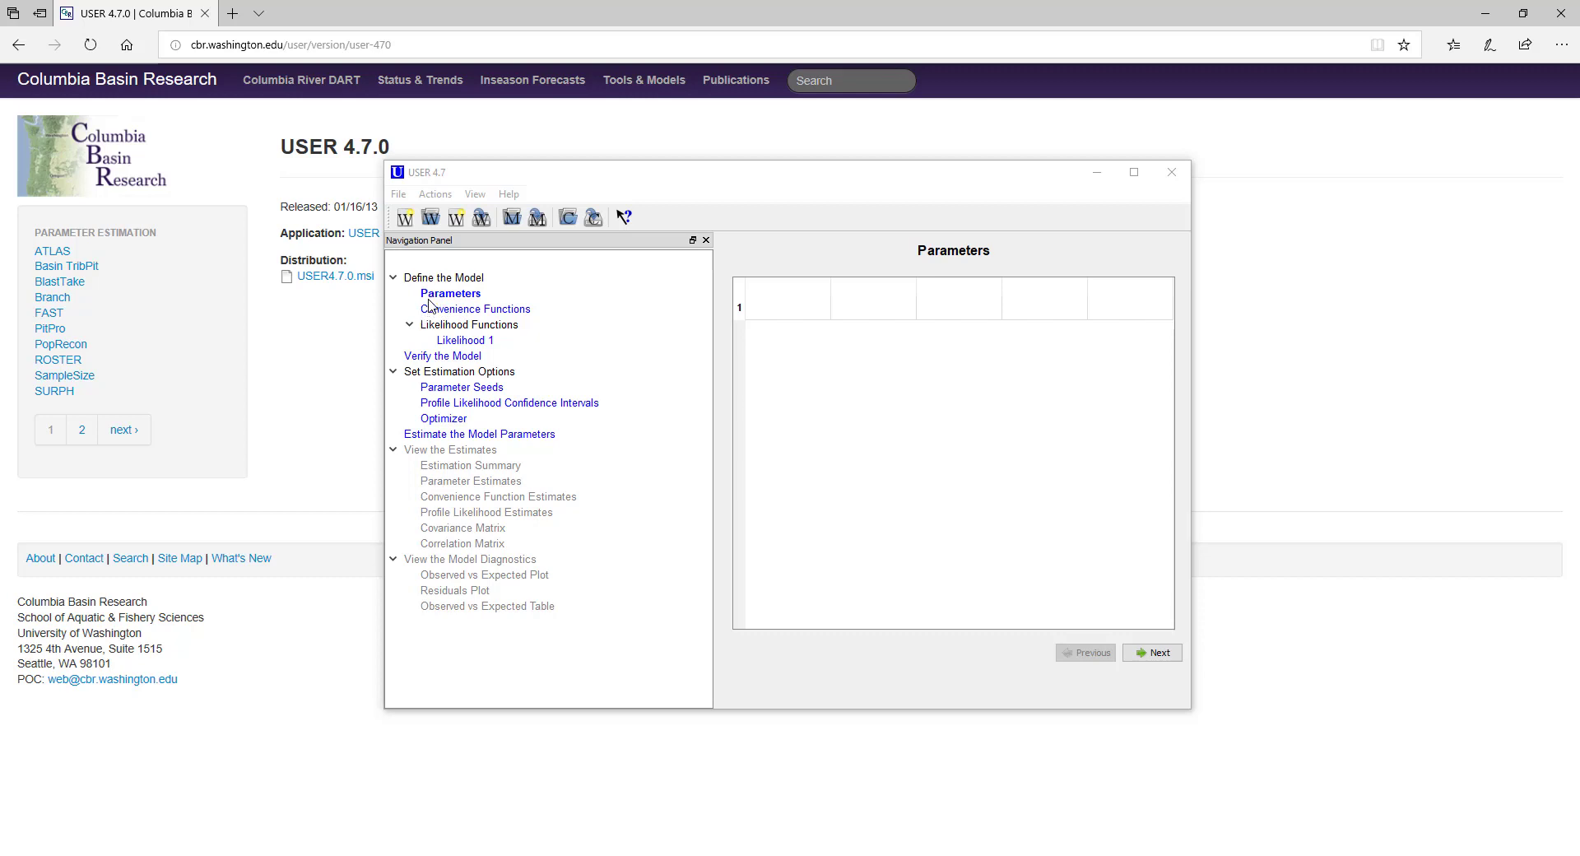
{"action": "left_click", "coordinate": [434, 194]}
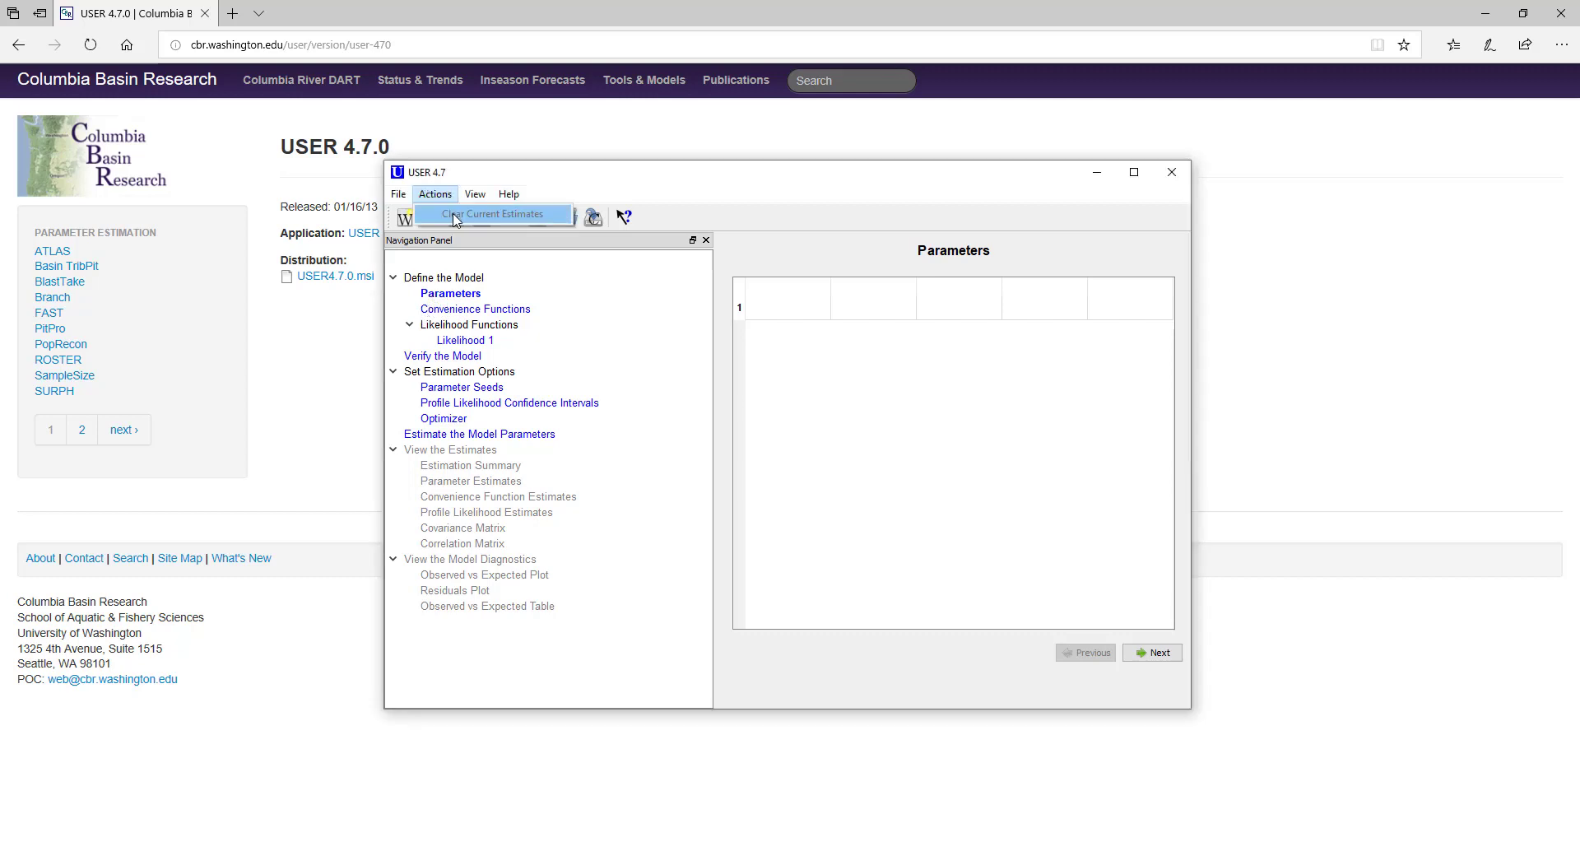
{"action": "left_click", "coordinate": [457, 215]}
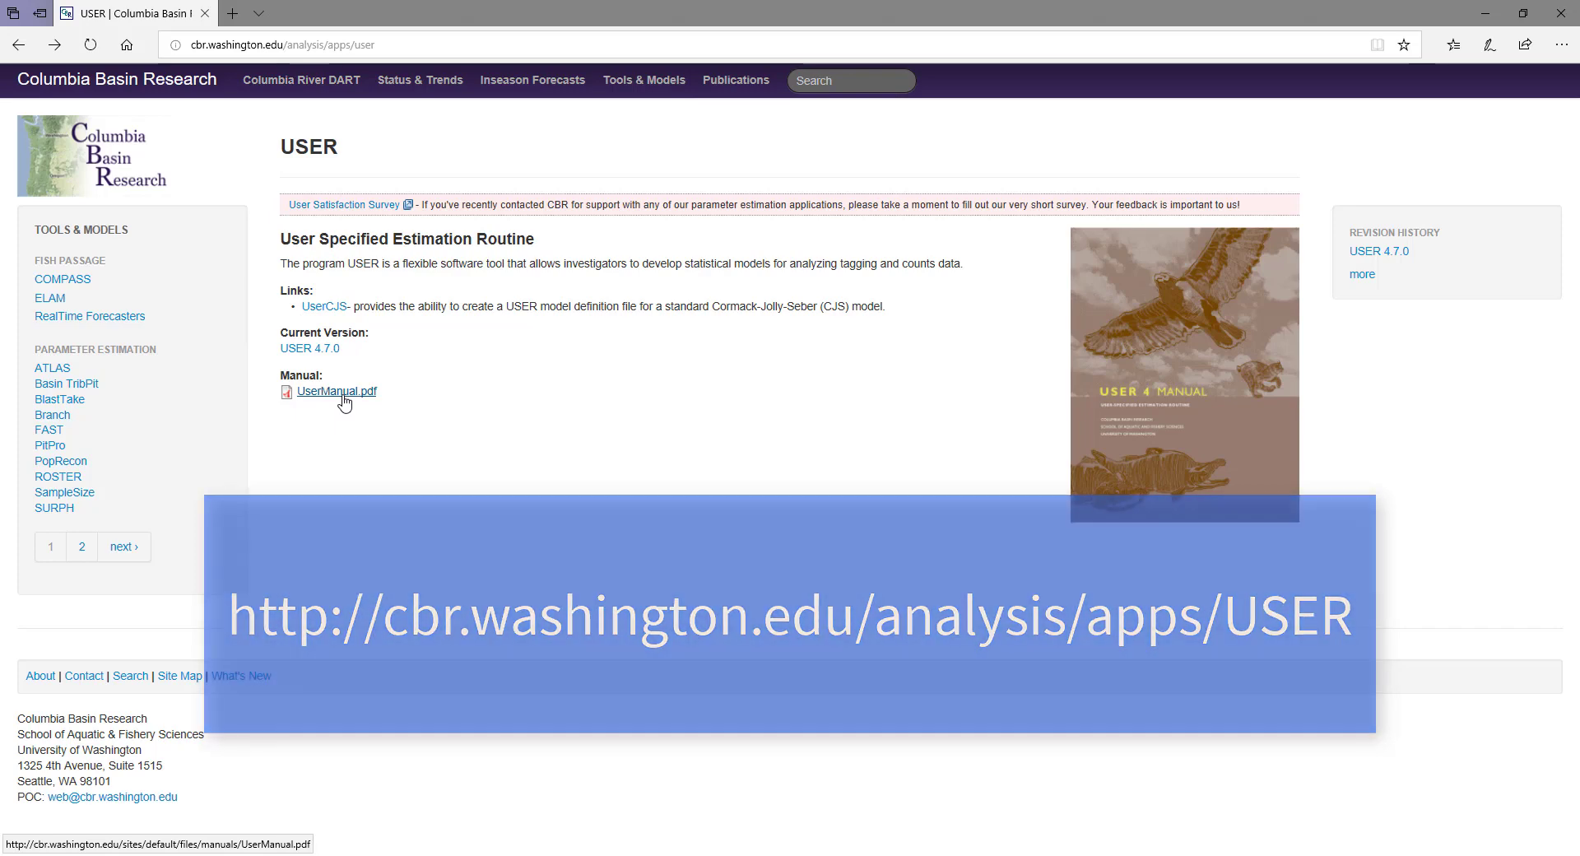
Open UserManual.pdf from the USER web page in the browser, skim through the manual and return to the USER page
{"action": "left_click", "coordinate": [342, 395]}
{"action": "scroll", "coordinate": [693, 354], "scroll_direction": "down", "scroll_amount": 3}
{"action": "scroll", "coordinate": [693, 353], "scroll_direction": "up", "scroll_amount": 3}
{"action": "scroll", "coordinate": [693, 355], "scroll_direction": "down", "scroll_amount": 14}
{"action": "scroll", "coordinate": [690, 355], "scroll_direction": "down", "scroll_amount": 12}
{"action": "left_click", "coordinate": [19, 45]}
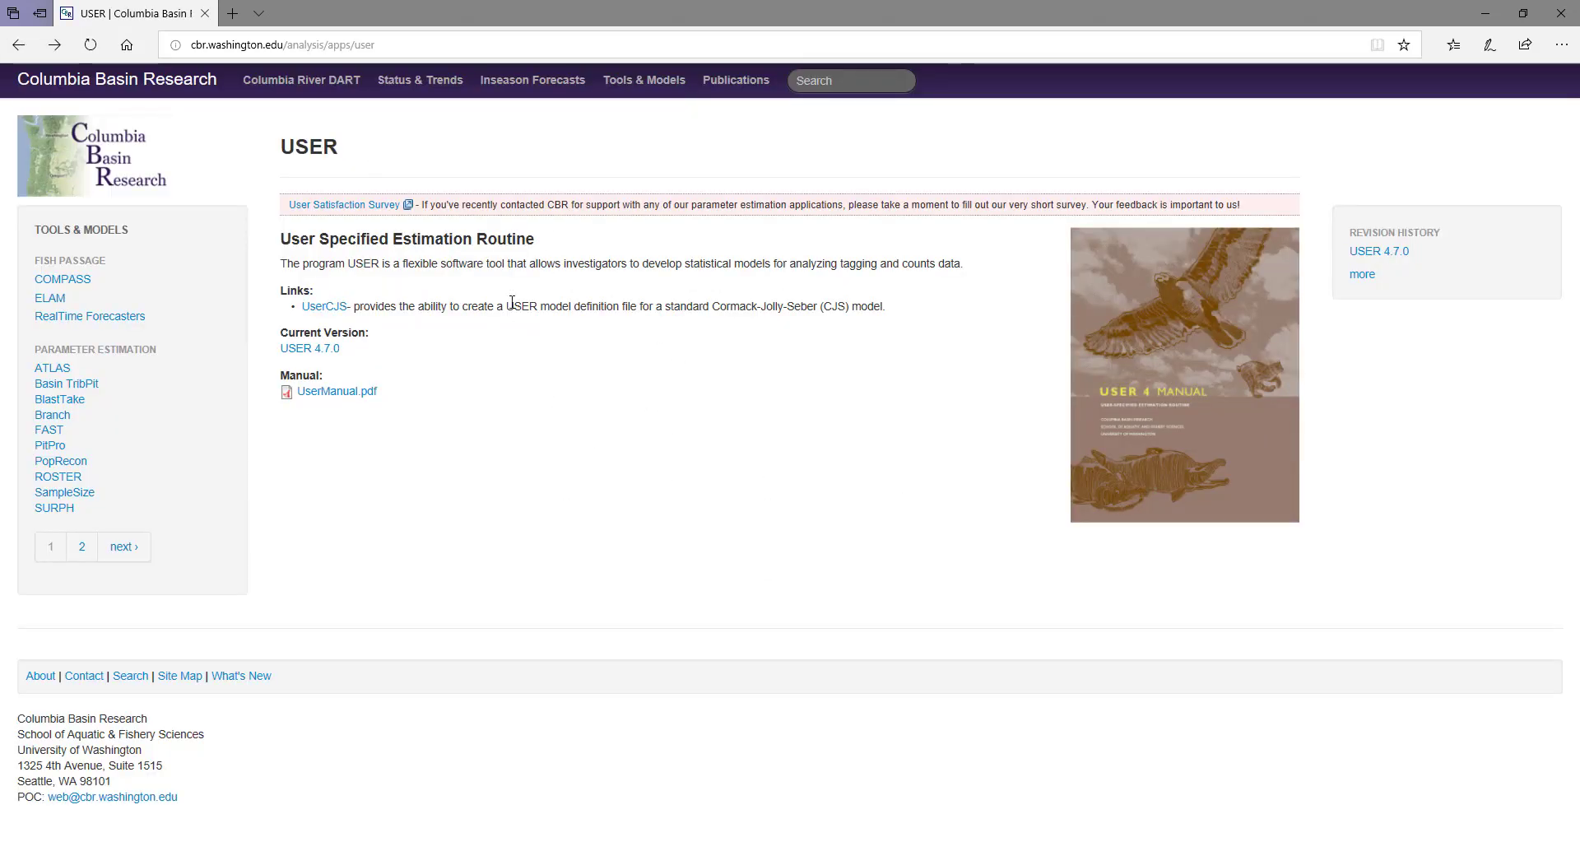
Open the User Satisfaction Survey from the USER page and look through its questions
{"action": "left_click", "coordinate": [352, 206]}
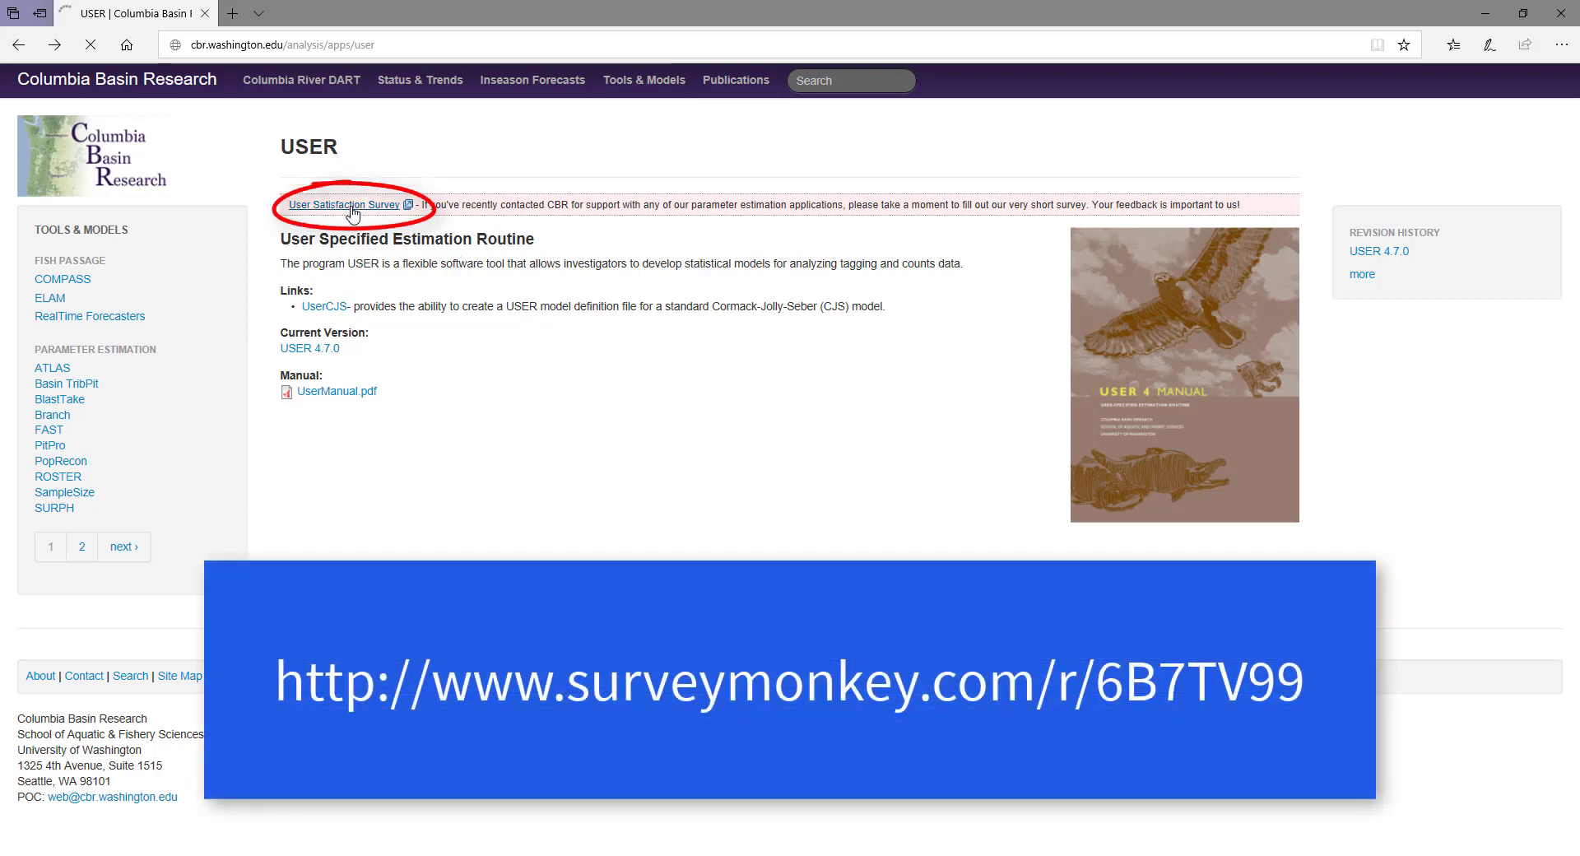
{"action": "scroll", "coordinate": [610, 344], "scroll_direction": "down", "scroll_amount": 7}
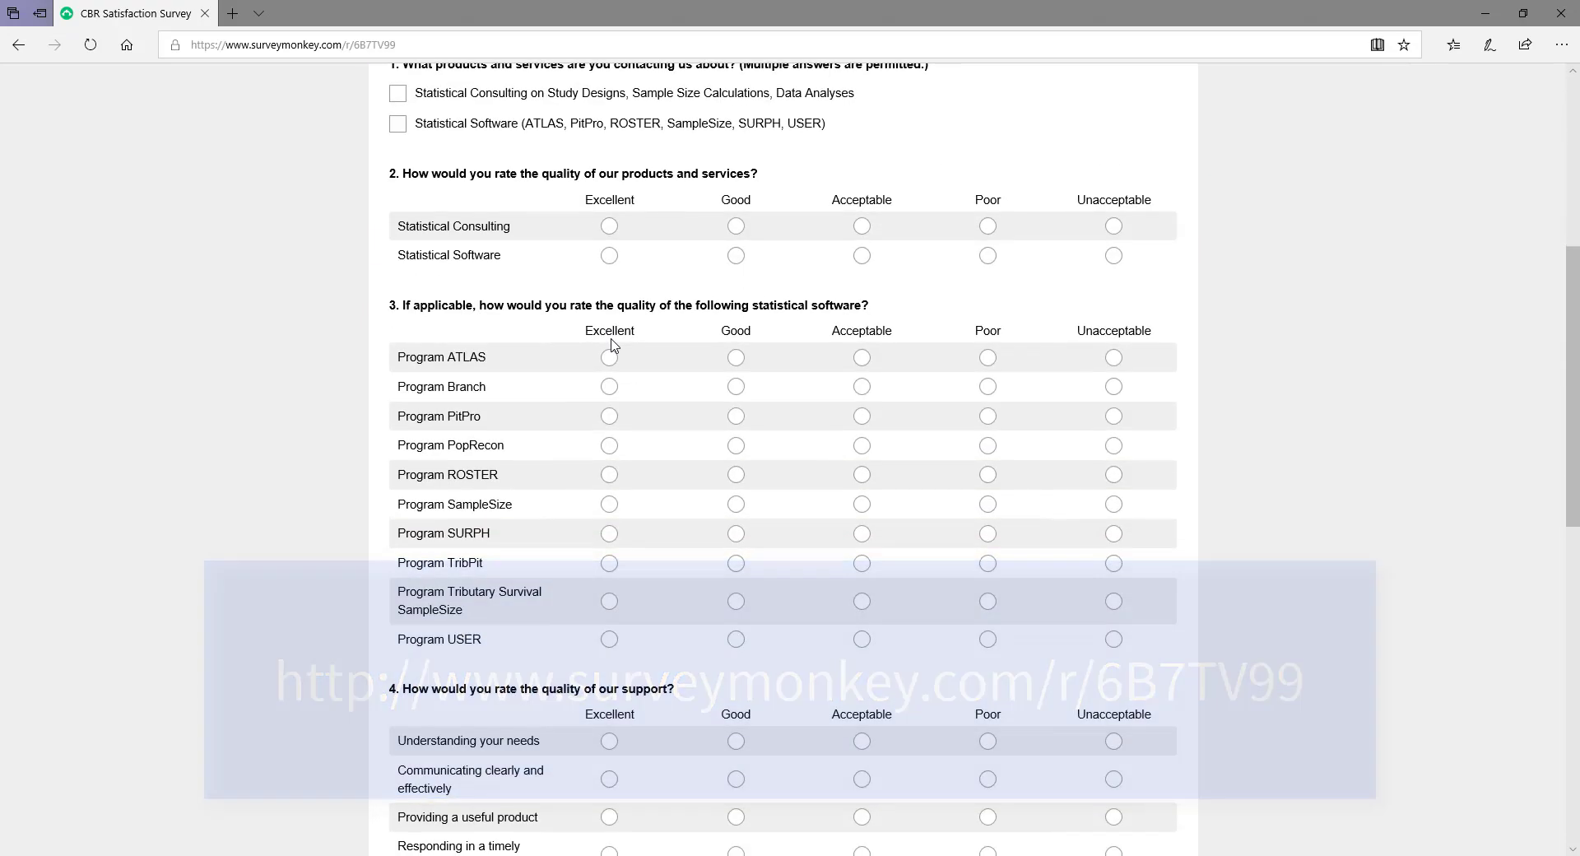
{"action": "scroll", "coordinate": [610, 344], "scroll_direction": "up", "scroll_amount": 3}
{"action": "scroll", "coordinate": [610, 344], "scroll_direction": "down", "scroll_amount": 8}
{"action": "scroll", "coordinate": [610, 344], "scroll_direction": "up", "scroll_amount": 11}
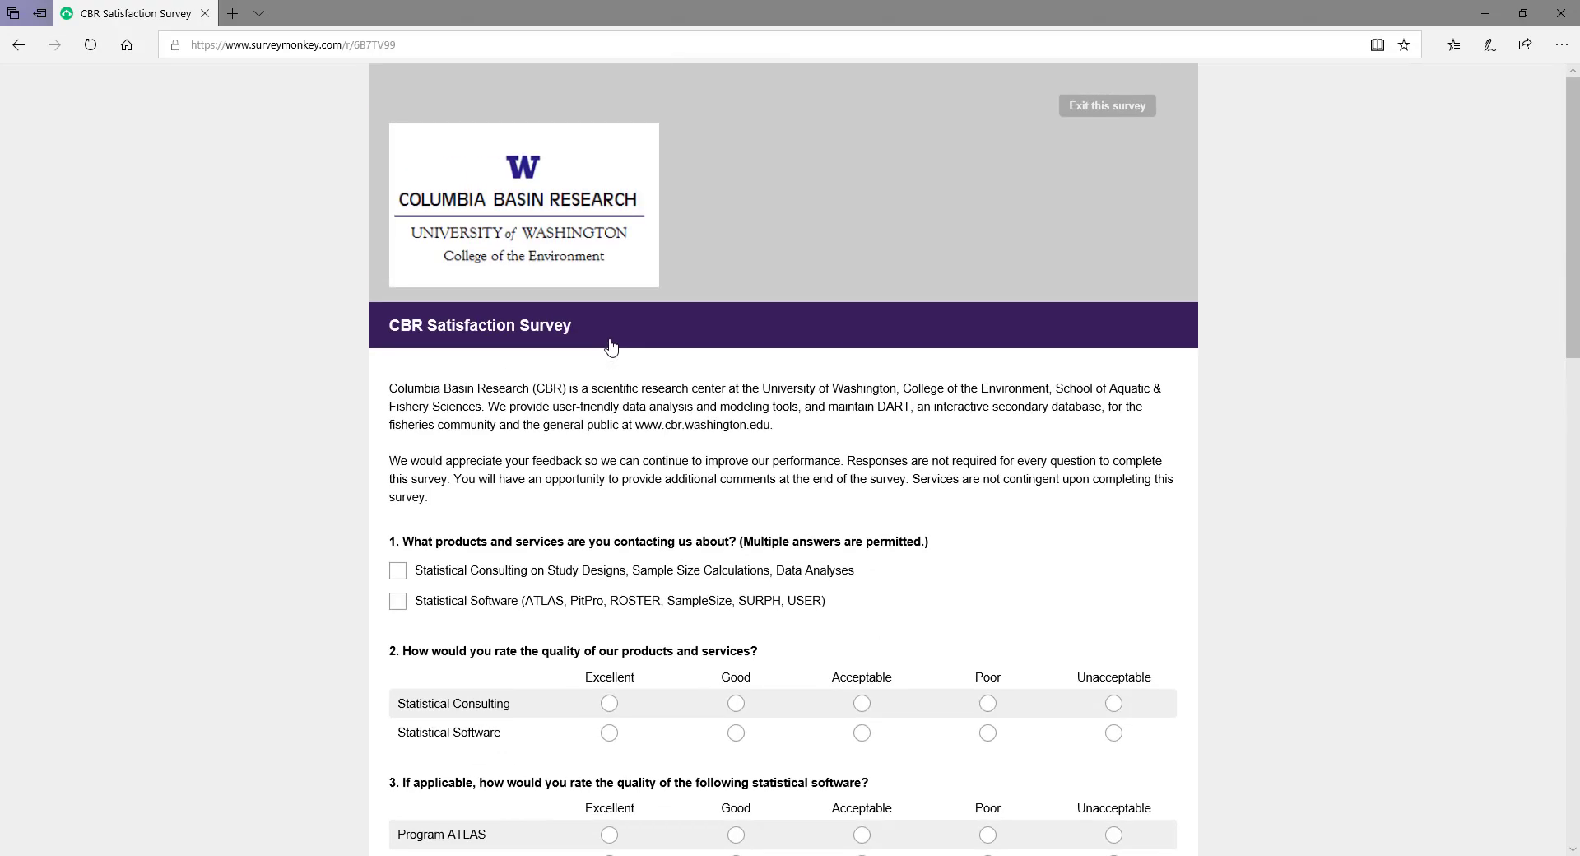
{"action": "scroll", "coordinate": [611, 344], "scroll_direction": "down", "scroll_amount": 15}
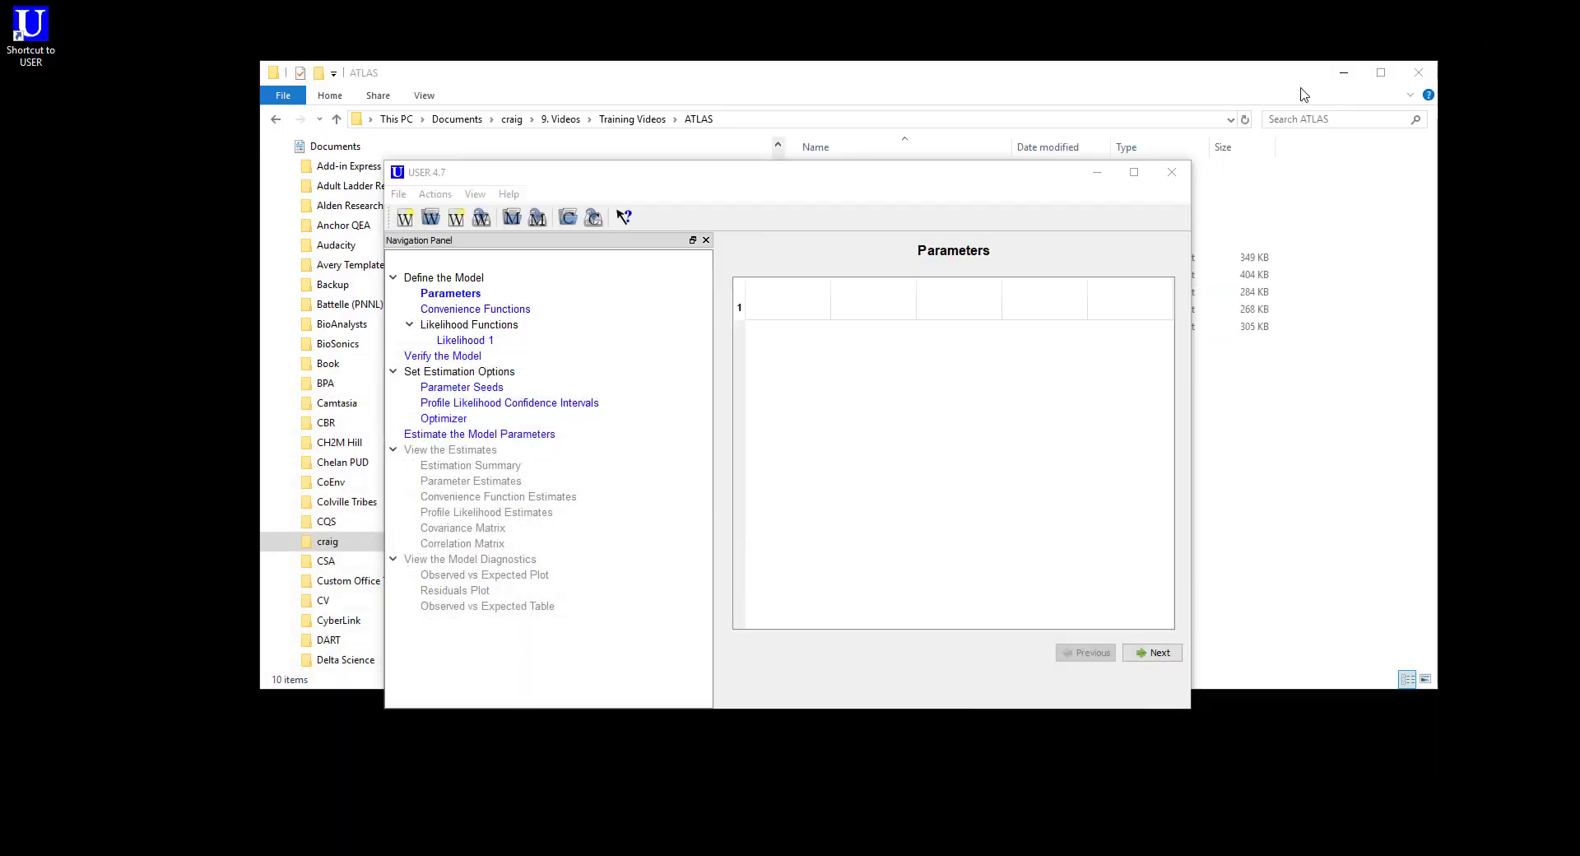